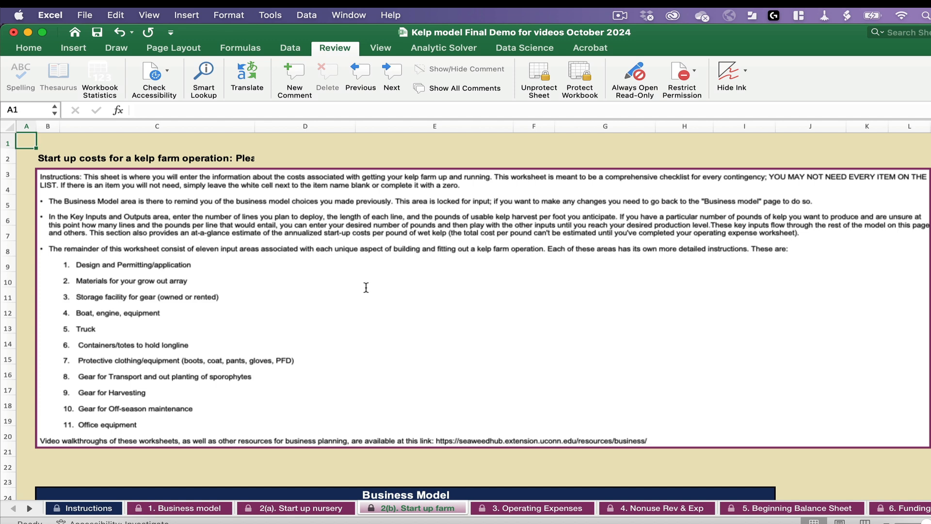
Step: Review the instructions and the Business Model choices, and try to edit the Farm revenue model (1) cell
{"action": "scroll", "coordinate": [366, 287], "scroll_direction": "down", "scroll_amount": 10}
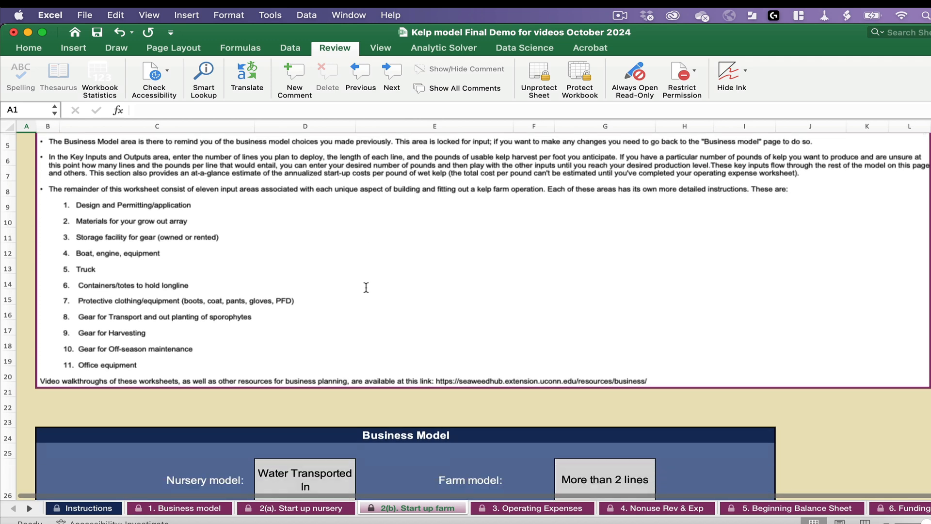
{"action": "scroll", "coordinate": [366, 287], "scroll_direction": "down", "scroll_amount": 1}
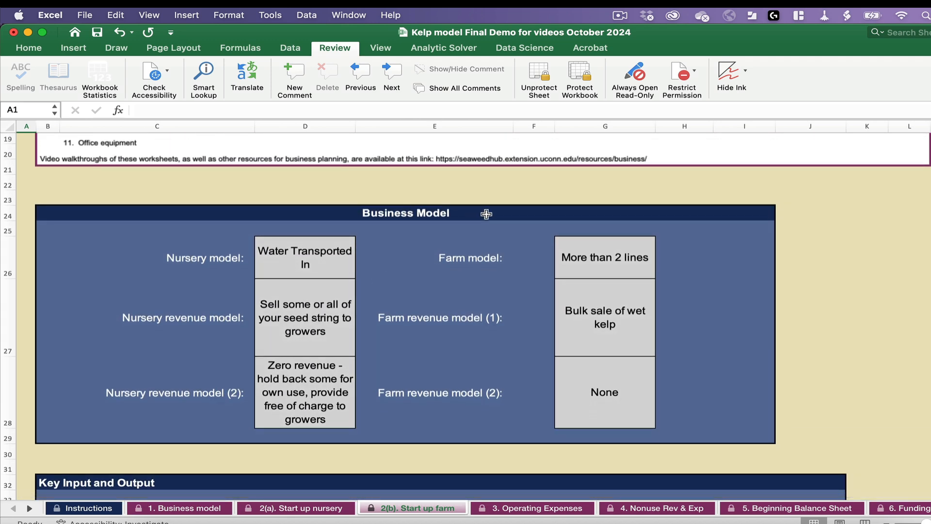
{"action": "scroll", "coordinate": [487, 214], "scroll_direction": "down", "scroll_amount": 2}
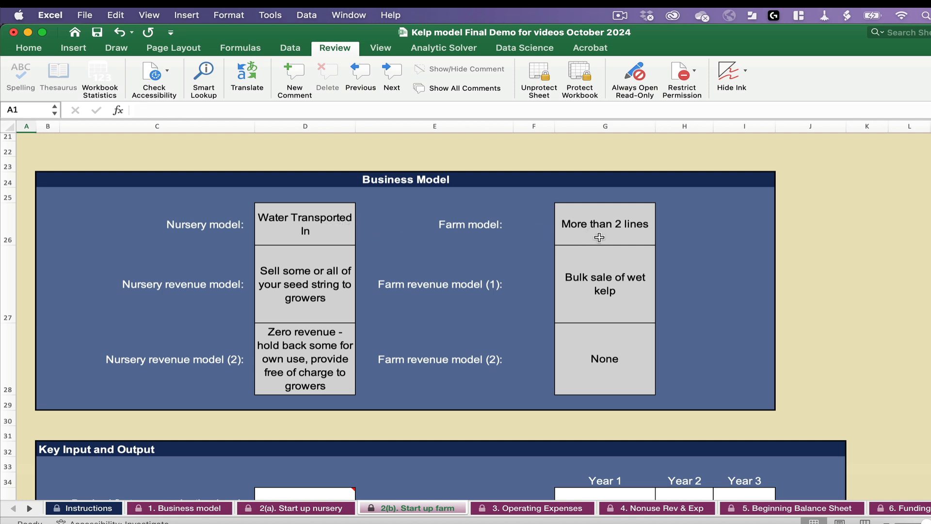
{"action": "left_click", "coordinate": [625, 294]}
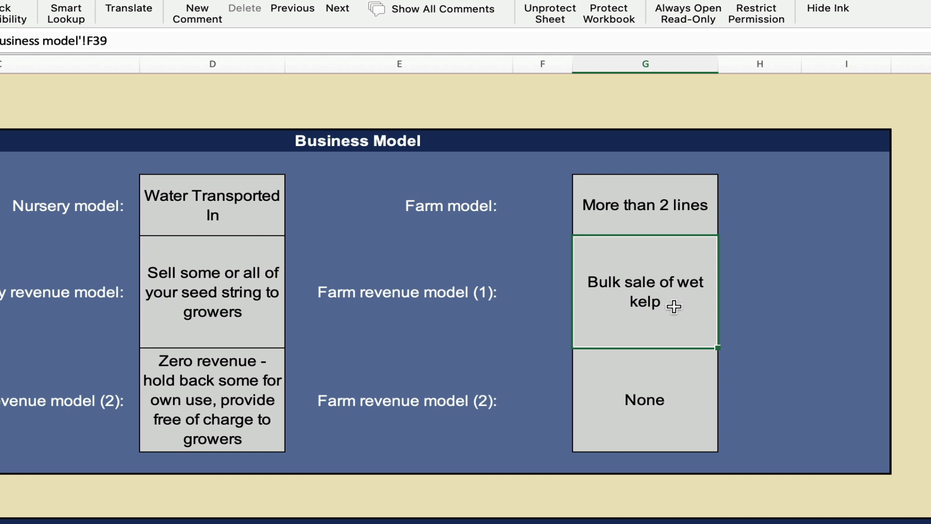
{"action": "left_click", "coordinate": [677, 401]}
{"action": "left_click", "coordinate": [681, 305]}
{"action": "double_click", "coordinate": [681, 305]}
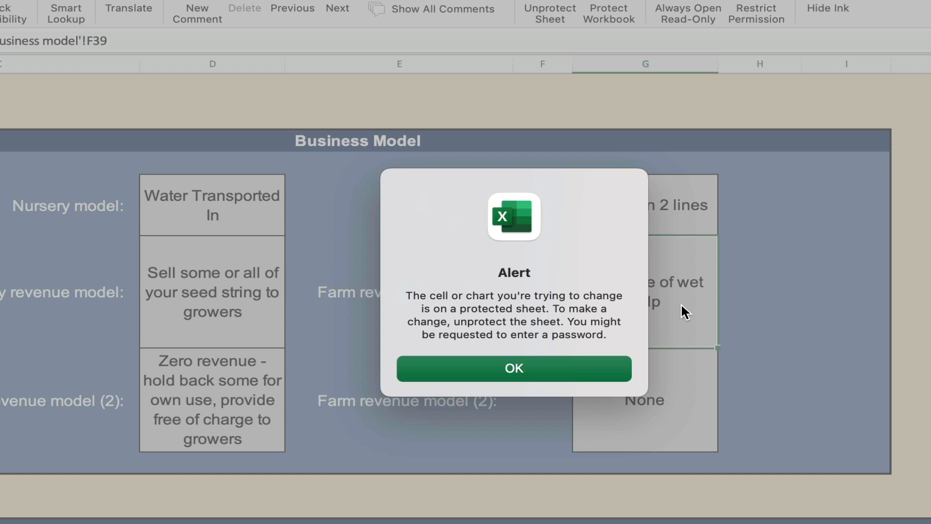
{"action": "left_click", "coordinate": [589, 371]}
{"action": "left_click", "coordinate": [652, 399]}
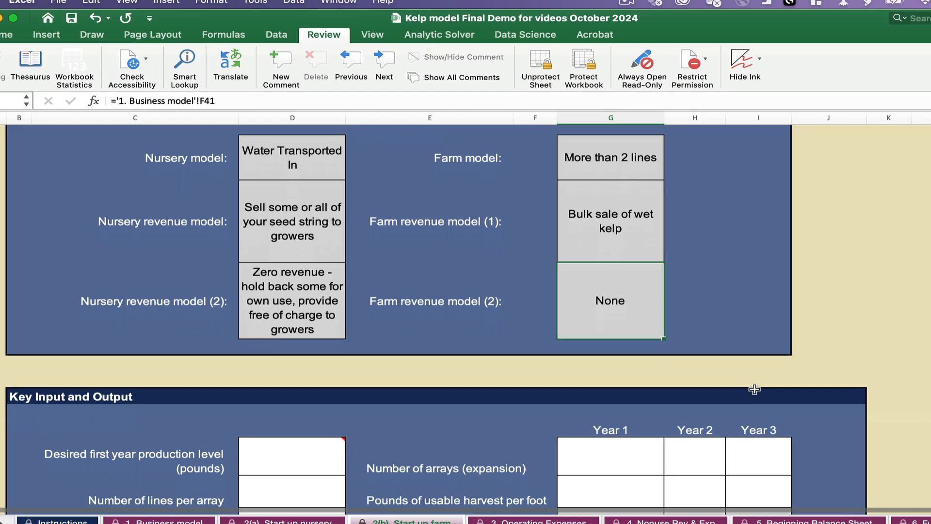
Step: In Key Input and Output, set the number of lines per array to 10 and the length of lines to 200 feet
{"action": "scroll", "coordinate": [840, 509], "scroll_direction": "down", "scroll_amount": 5}
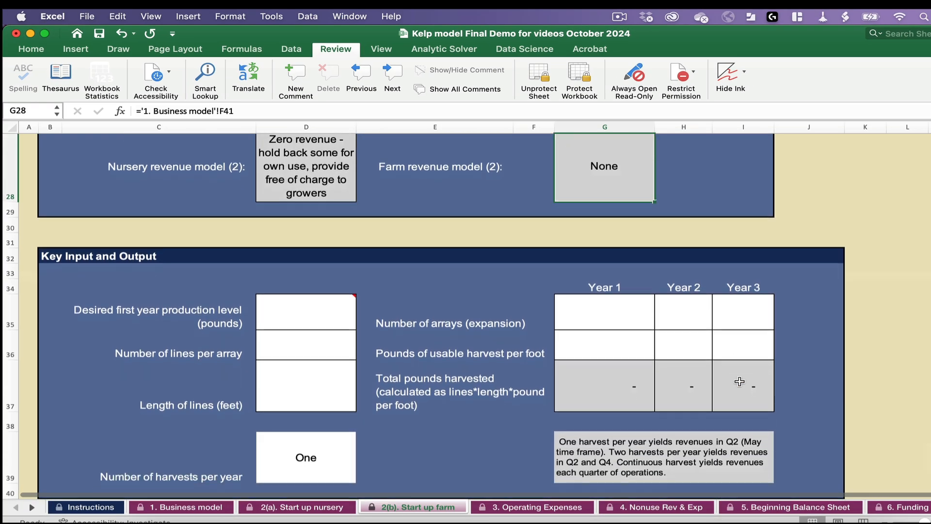
{"action": "scroll", "coordinate": [738, 381], "scroll_direction": "down", "scroll_amount": 3}
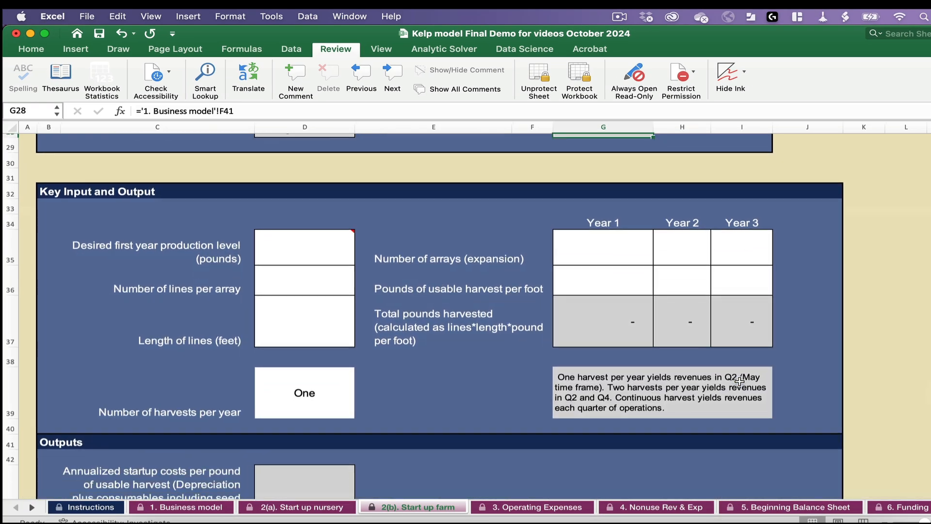
{"action": "mouse_move", "coordinate": [321, 250]}
{"action": "left_click", "coordinate": [329, 286]}
{"action": "type", "text": "10"}
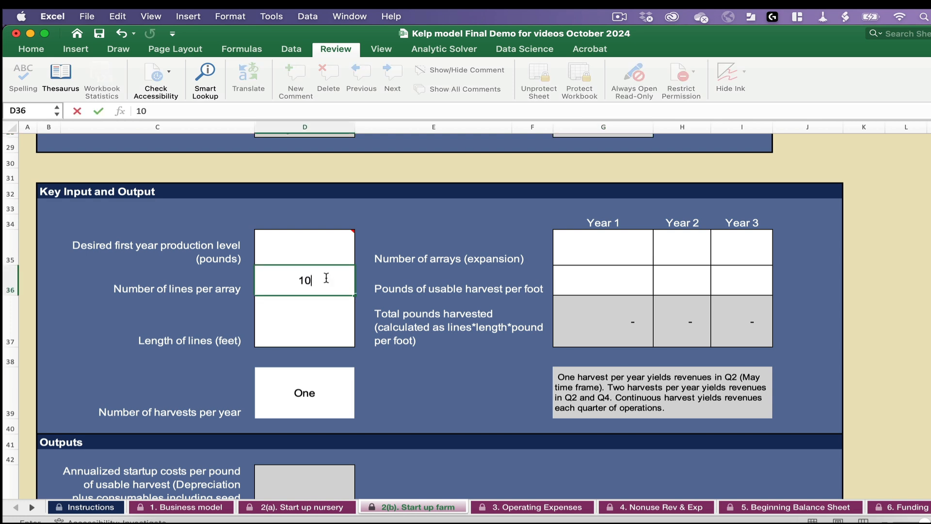
{"action": "key", "text": "Return"}
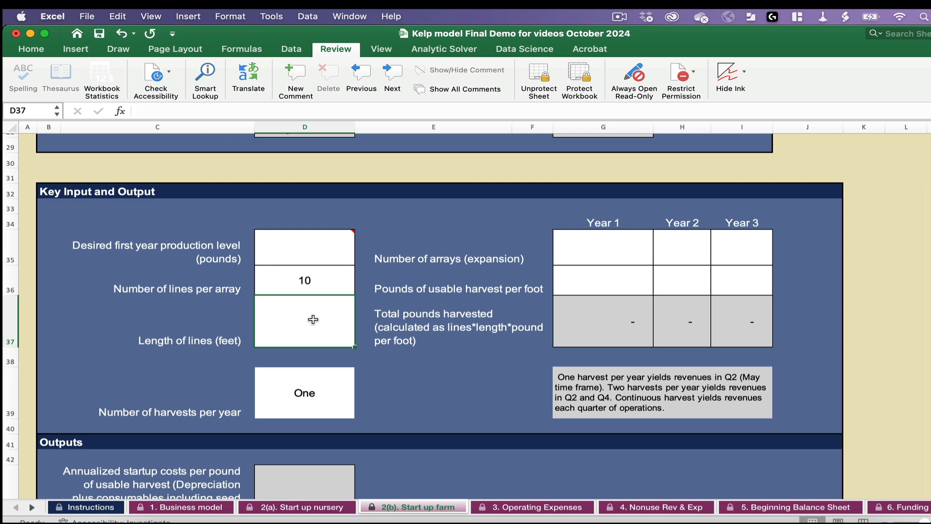
{"action": "type", "text": "200"}
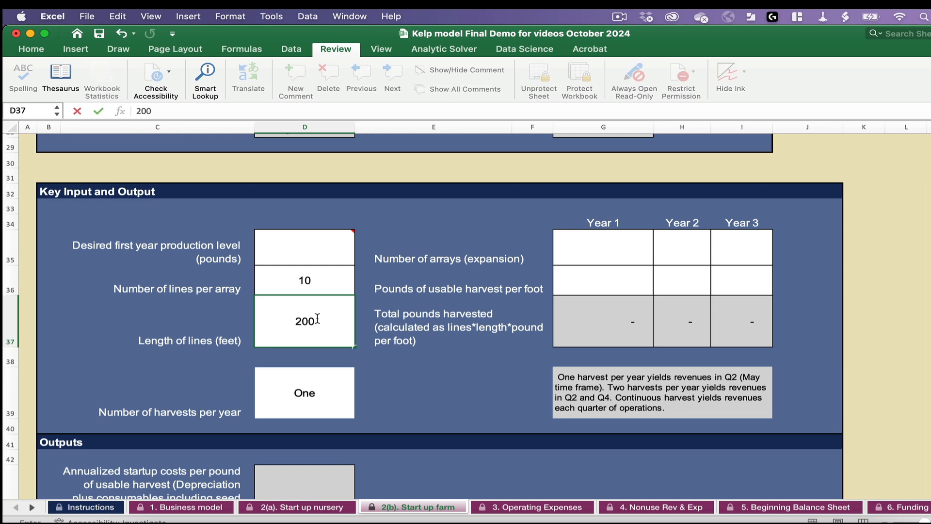
Step: Set the number of arrays to 1 for Year 1, 2 for Year 2 and 2 for Year 3
{"action": "left_click", "coordinate": [615, 252]}
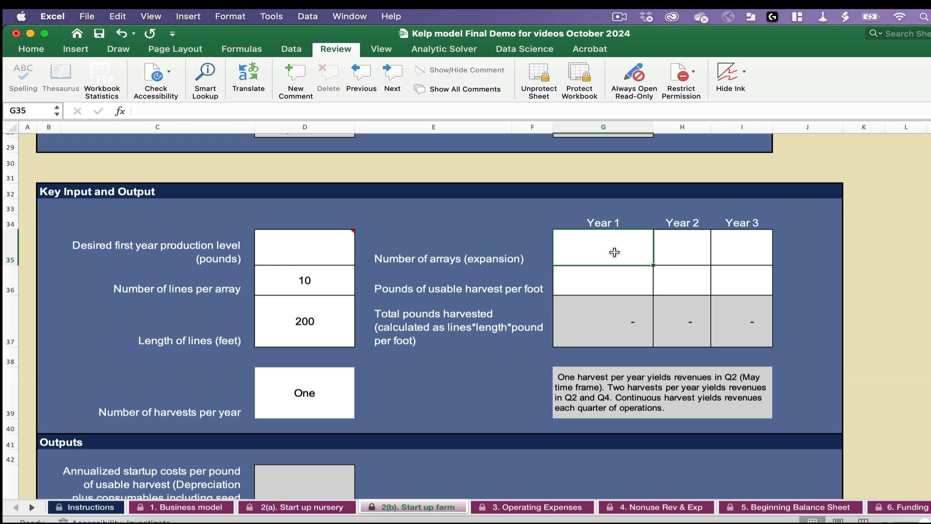
{"action": "type", "text": "1"}
{"action": "left_click", "coordinate": [677, 249]}
{"action": "type", "text": "2"}
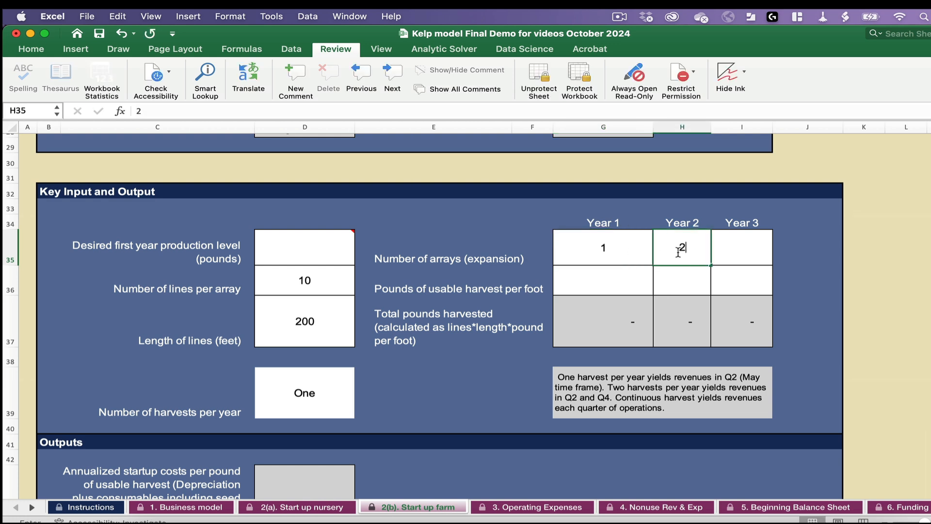
{"action": "left_click", "coordinate": [738, 252]}
{"action": "type", "text": "2"}
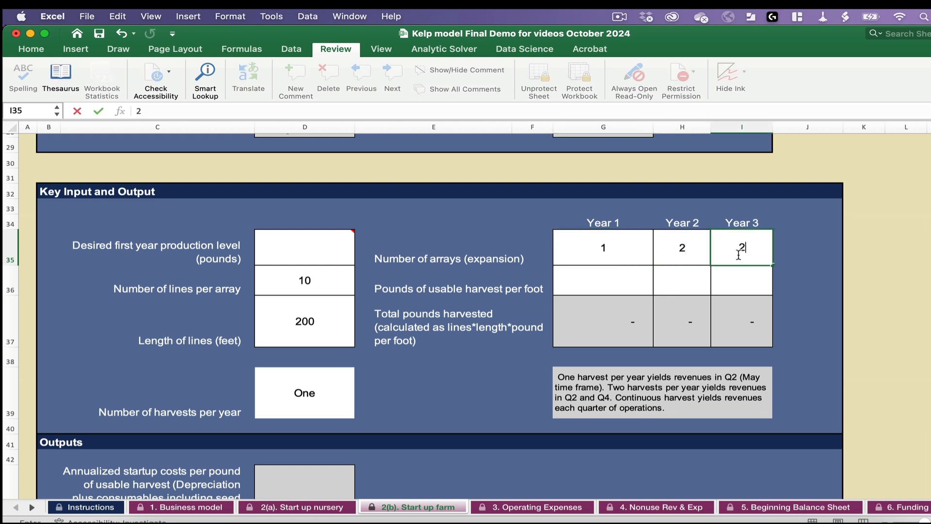
Step: Enter the pounds of usable harvest per foot as 5 for Year 1, 6 for Year 2 and 6 for Year 3
{"action": "left_click", "coordinate": [623, 285]}
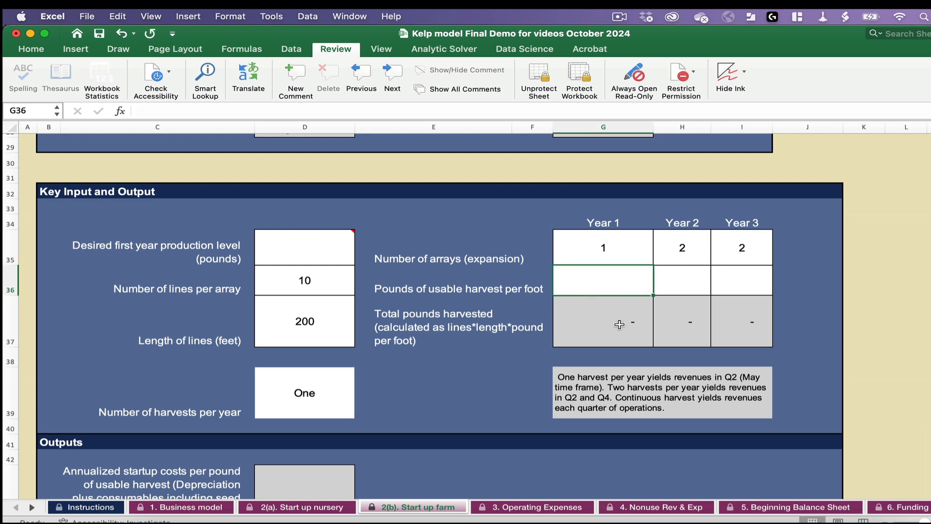
{"action": "type", "text": "5"}
{"action": "key", "text": "Return"}
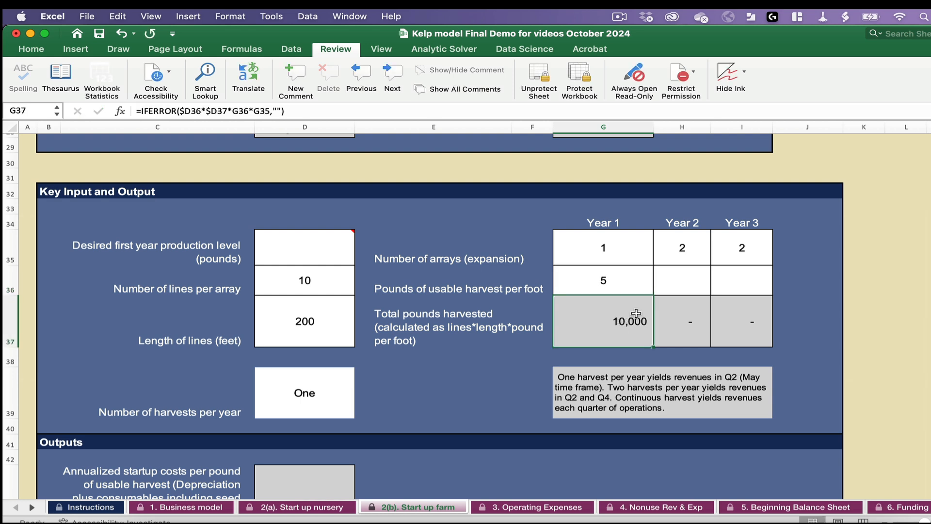
{"action": "left_click", "coordinate": [675, 283]}
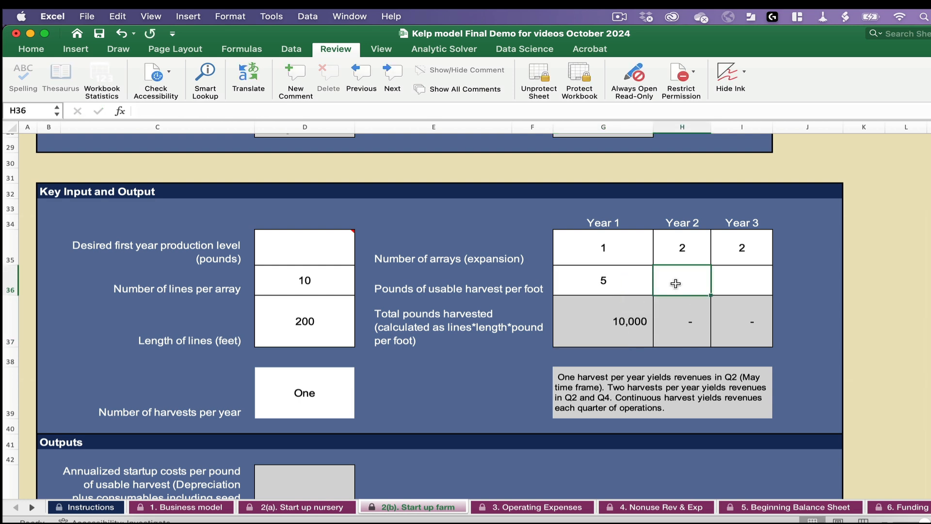
{"action": "type", "text": "6"}
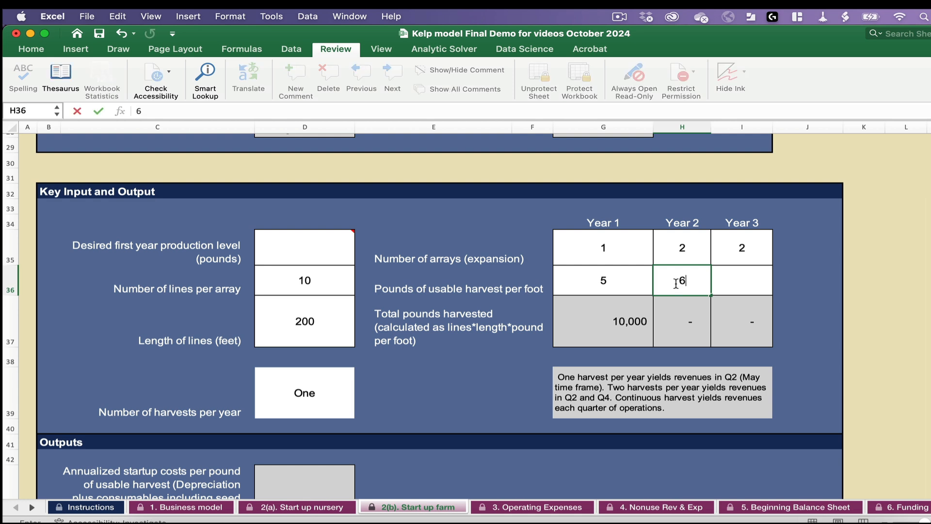
{"action": "key", "text": "Return"}
{"action": "left_click", "coordinate": [731, 278]}
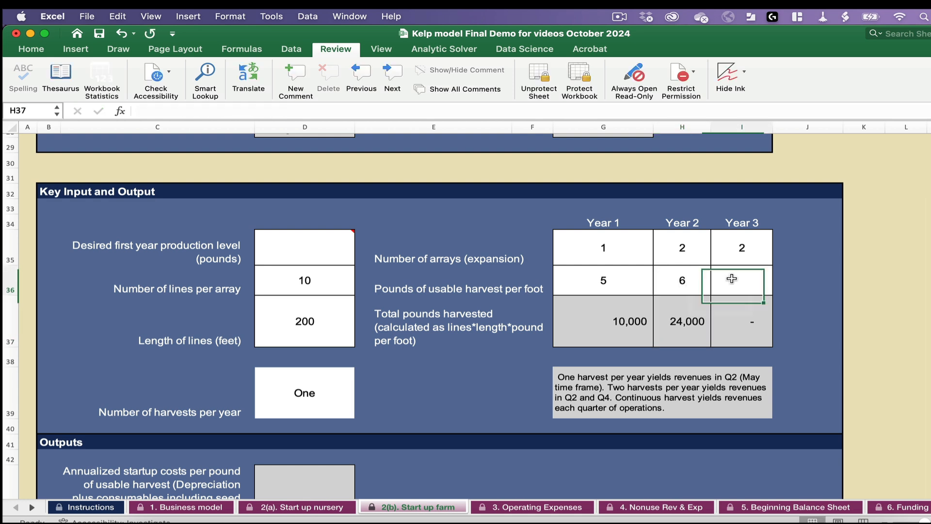
{"action": "type", "text": "6"}
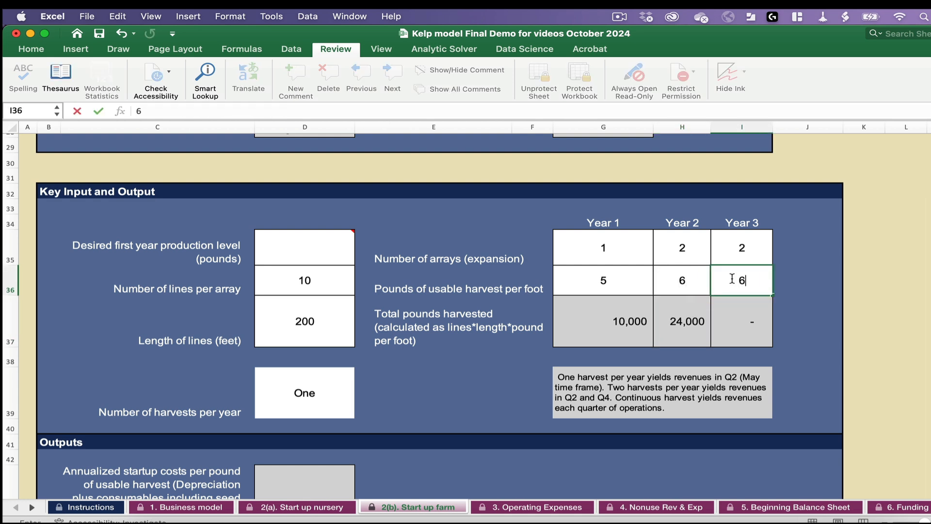
{"action": "key", "text": "Return"}
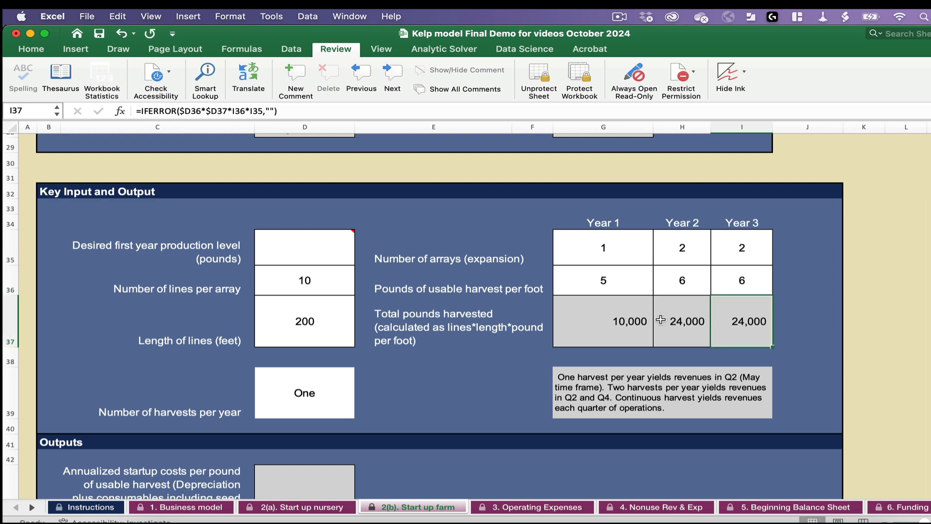
Step: Check the total pounds harvested per year and set the desired first year production level to 20,000 pounds
{"action": "left_click", "coordinate": [660, 320]}
{"action": "left_click", "coordinate": [600, 322]}
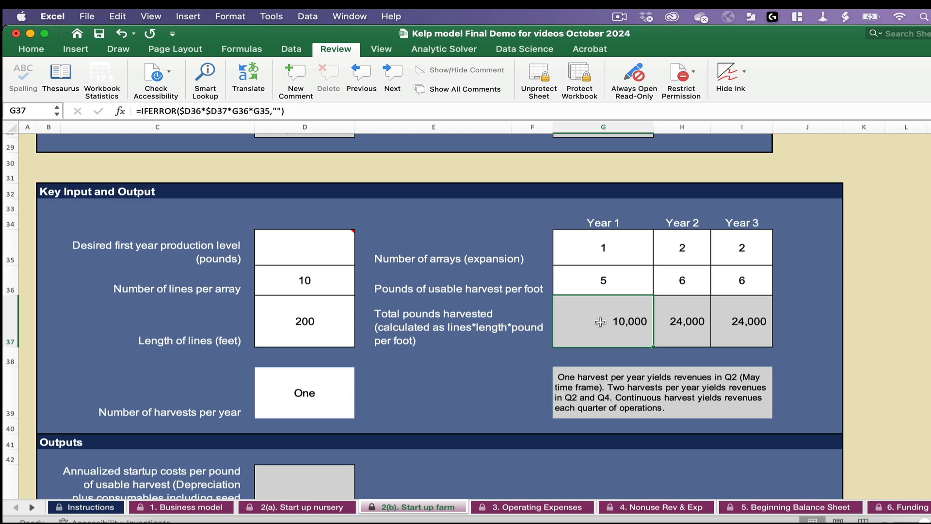
{"action": "left_click", "coordinate": [318, 247]}
{"action": "type", "text": "20000"}
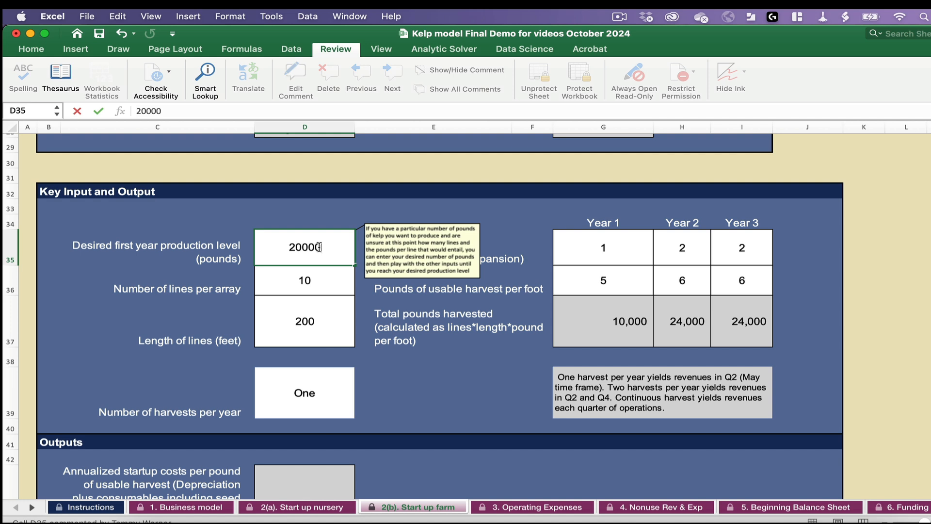
{"action": "key", "text": "Return"}
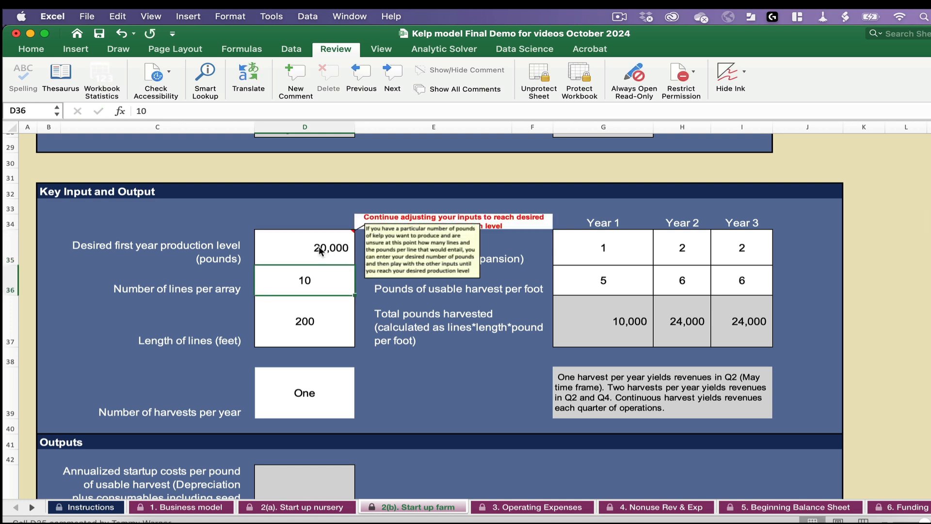
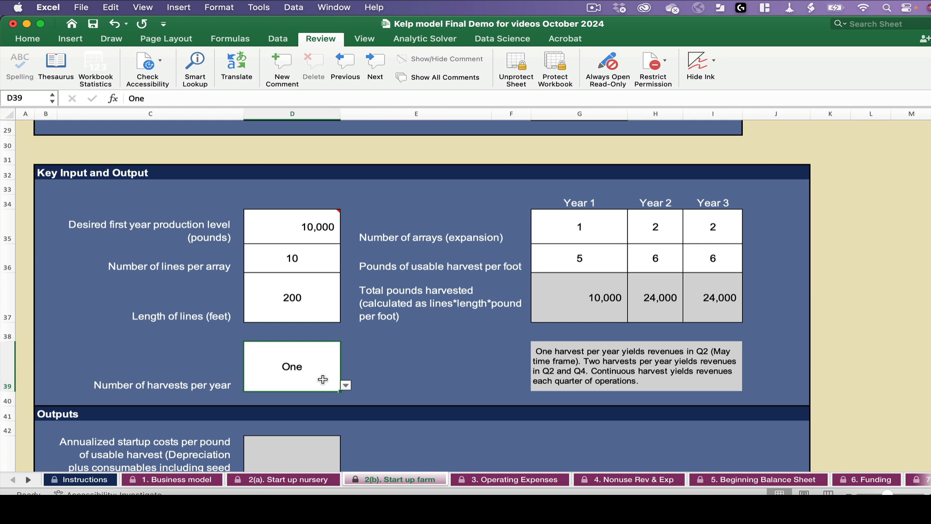
Step: Switch the number of harvests per year to Continuous and back to One
{"action": "left_click", "coordinate": [346, 388]}
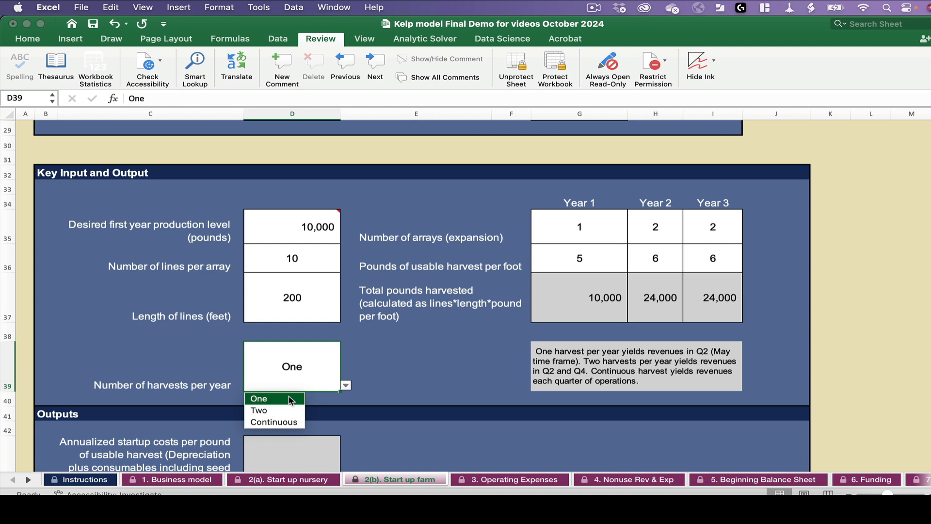
{"action": "left_click", "coordinate": [293, 422]}
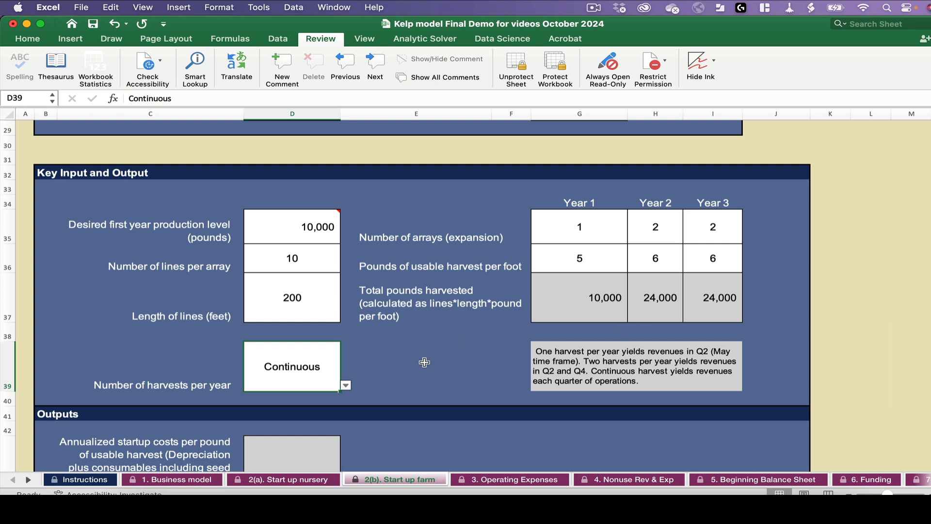
{"action": "left_click", "coordinate": [345, 387]}
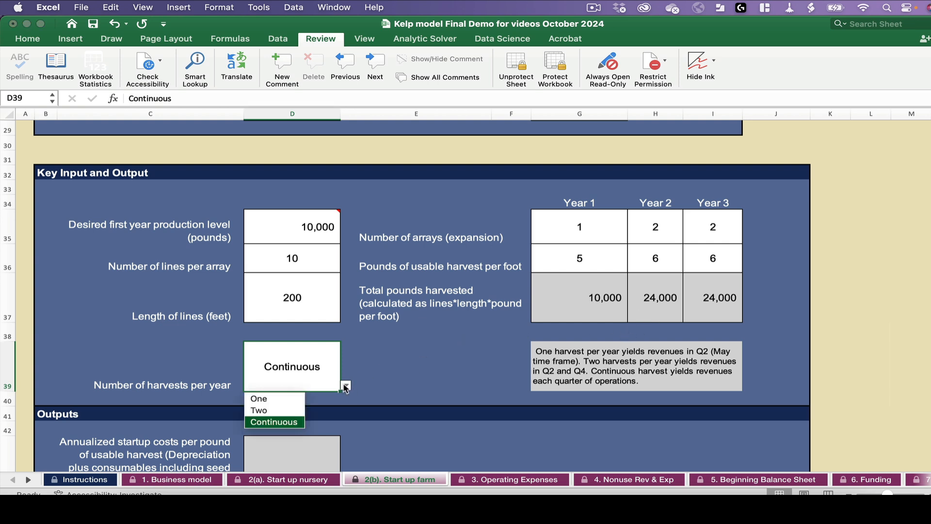
{"action": "left_click", "coordinate": [269, 399]}
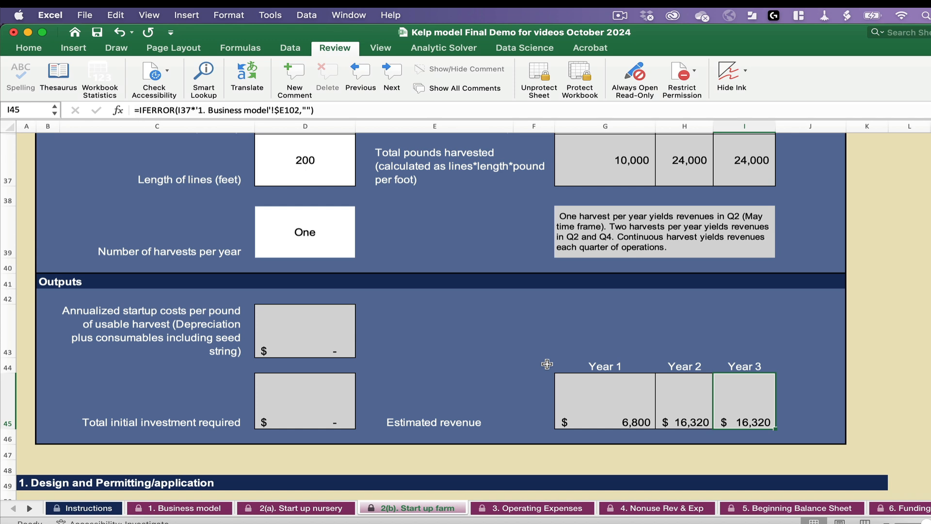
Step: Examine the annualized startup costs, total initial investment and estimated yearly revenue in Outputs, and bring up the Design and Permitting/application section
{"action": "left_click", "coordinate": [325, 336]}
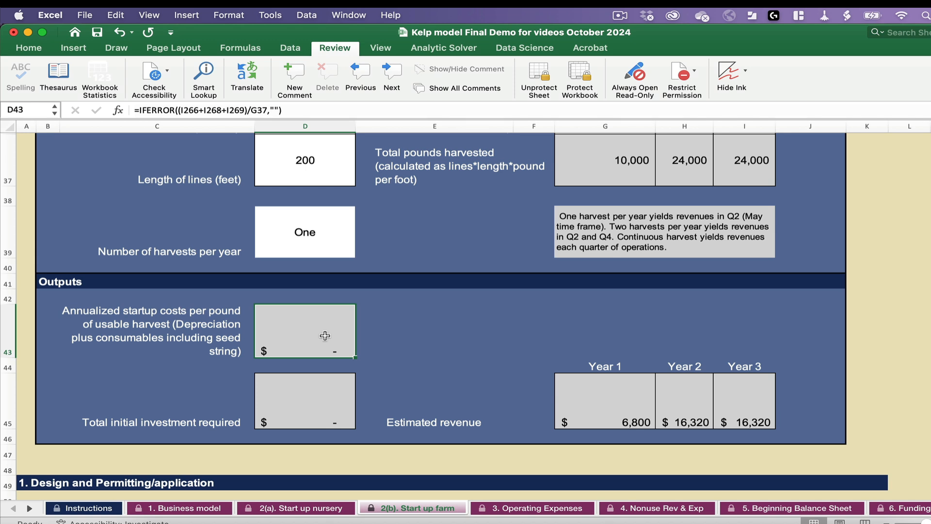
{"action": "left_click", "coordinate": [323, 396]}
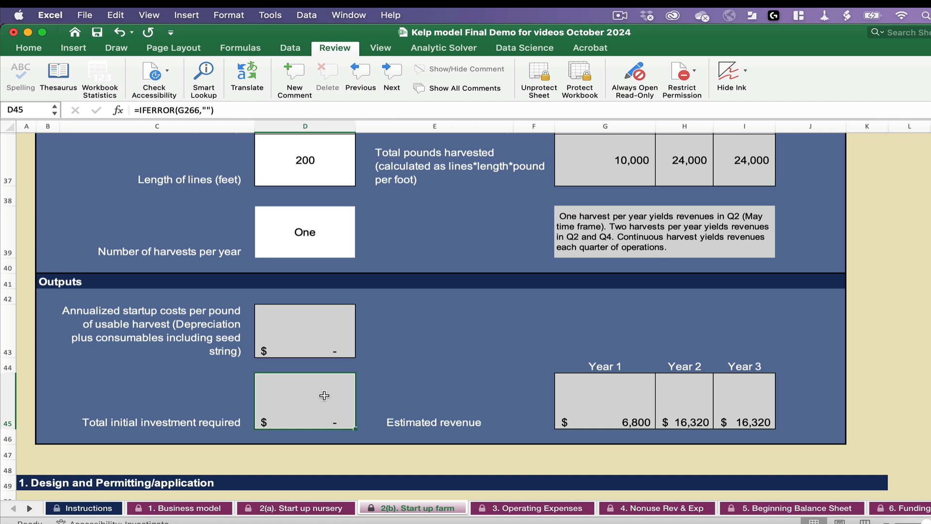
{"action": "left_click", "coordinate": [576, 396]}
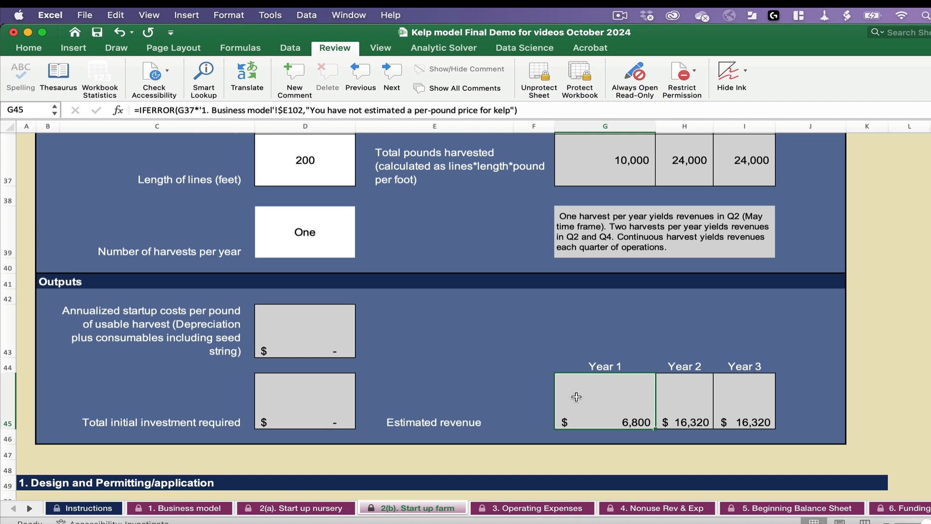
{"action": "left_click", "coordinate": [695, 396]}
{"action": "left_click", "coordinate": [753, 396]}
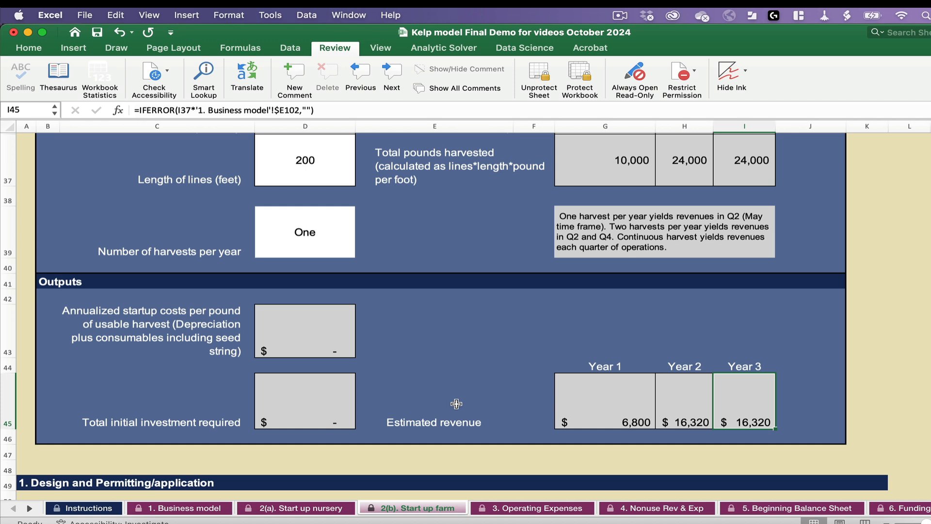
{"action": "scroll", "coordinate": [456, 403], "scroll_direction": "down", "scroll_amount": 5}
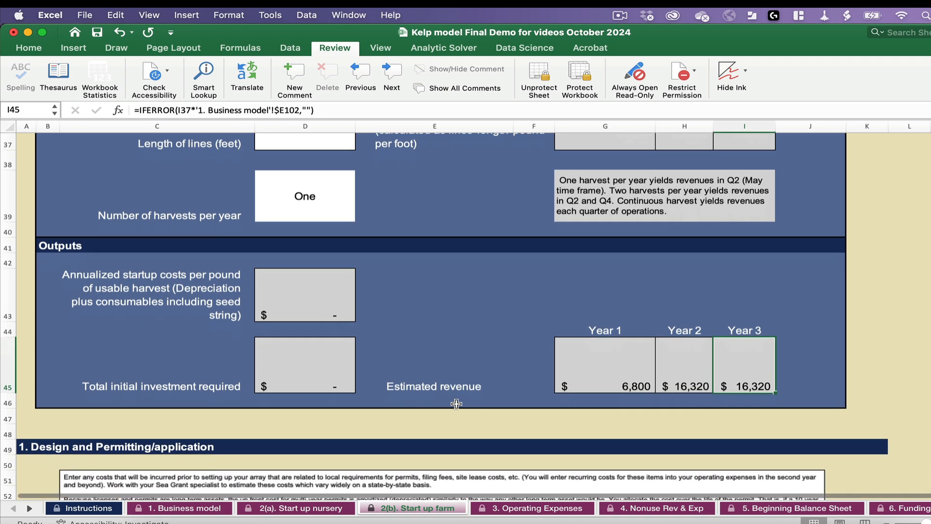
{"action": "scroll", "coordinate": [456, 404], "scroll_direction": "down", "scroll_amount": 5}
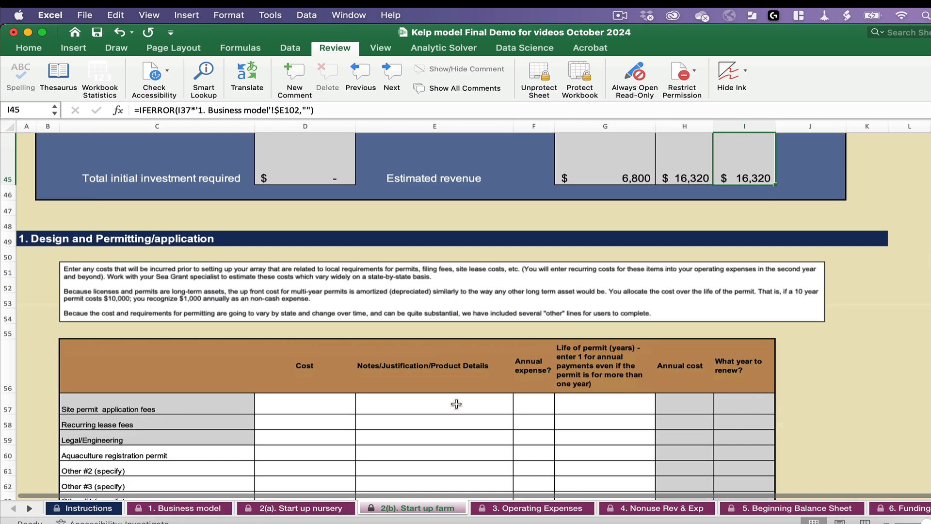
Step: Enter a cost of 1500 for the site permit application fees and mark them N for annual expense
{"action": "scroll", "coordinate": [456, 403], "scroll_direction": "down", "scroll_amount": 2}
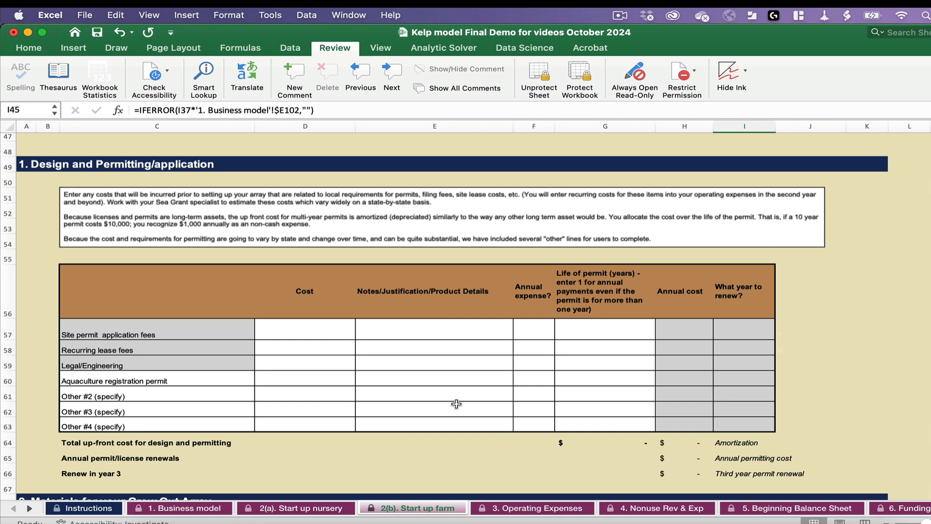
{"action": "left_click", "coordinate": [344, 330]}
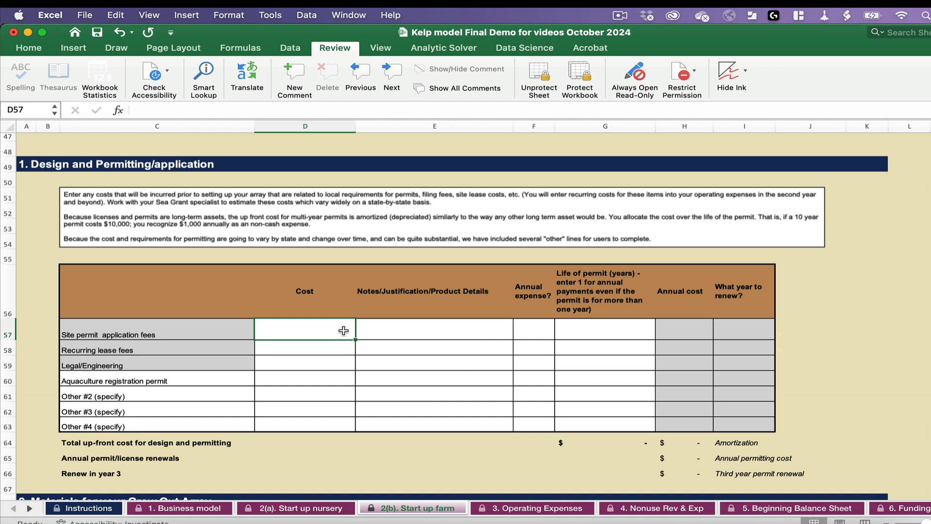
{"action": "type", "text": "1500"}
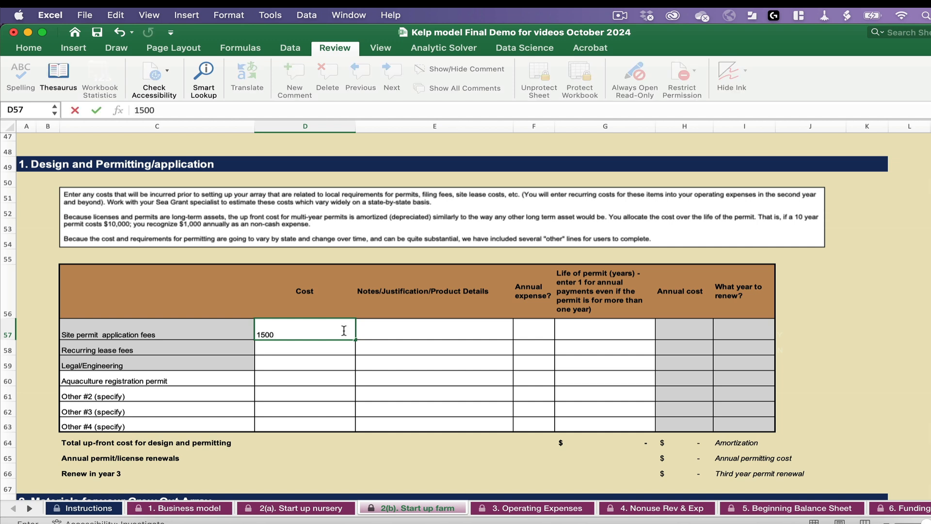
{"action": "key", "text": "Tab"}
{"action": "key", "text": "Tab"}
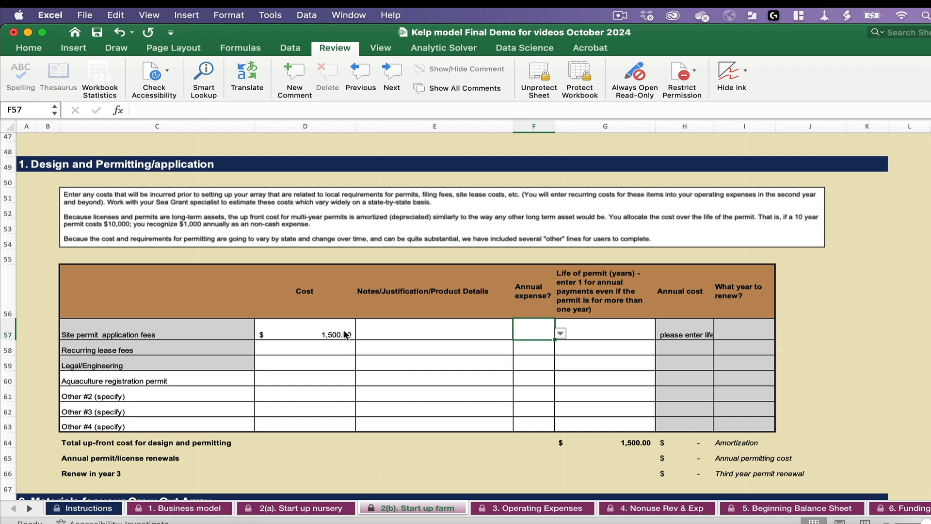
{"action": "left_click", "coordinate": [561, 335]}
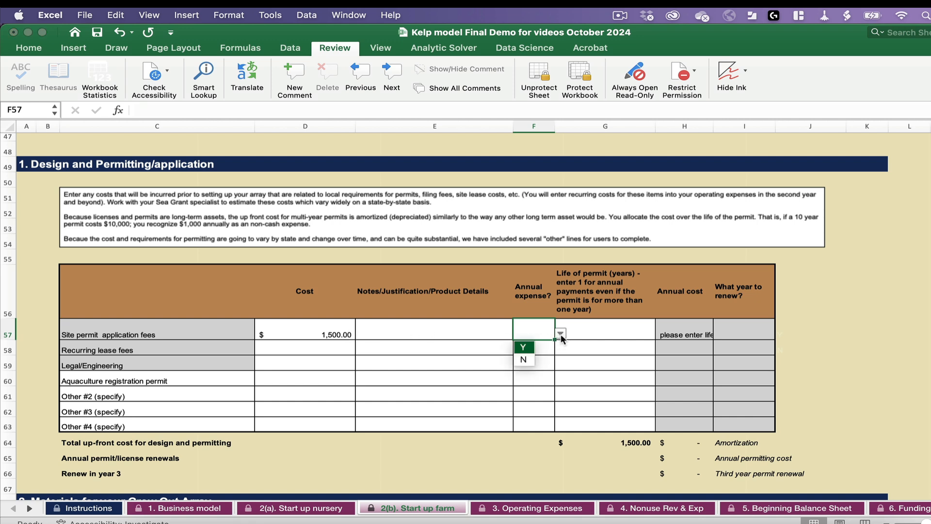
{"action": "left_click", "coordinate": [524, 360]}
Step: Set the site permit's life to 10 years and check its annual cost and renewal year
{"action": "left_click", "coordinate": [614, 329]}
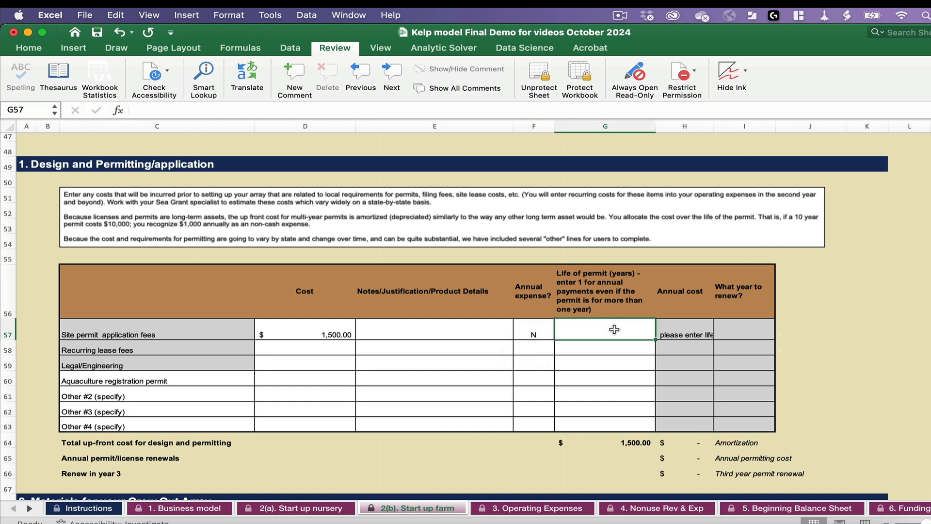
{"action": "type", "text": "10"}
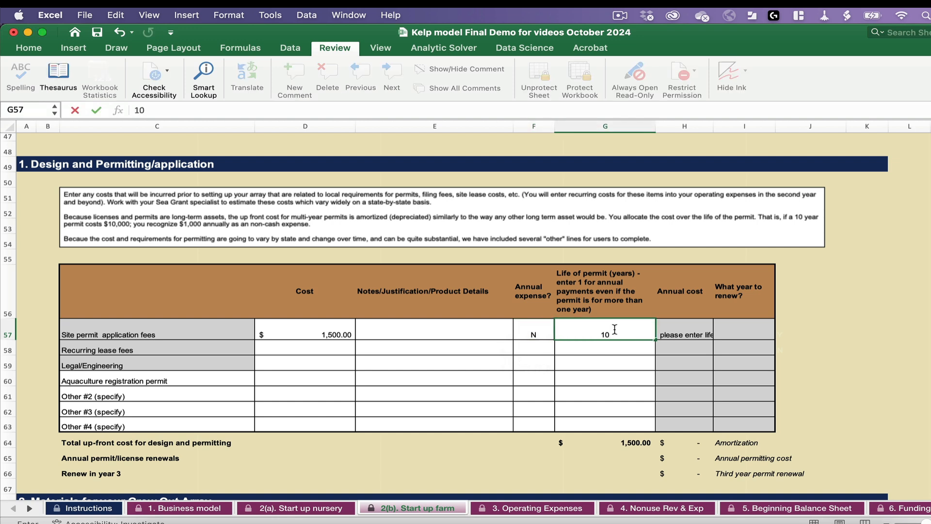
{"action": "key", "text": "Return"}
{"action": "left_click", "coordinate": [683, 328]}
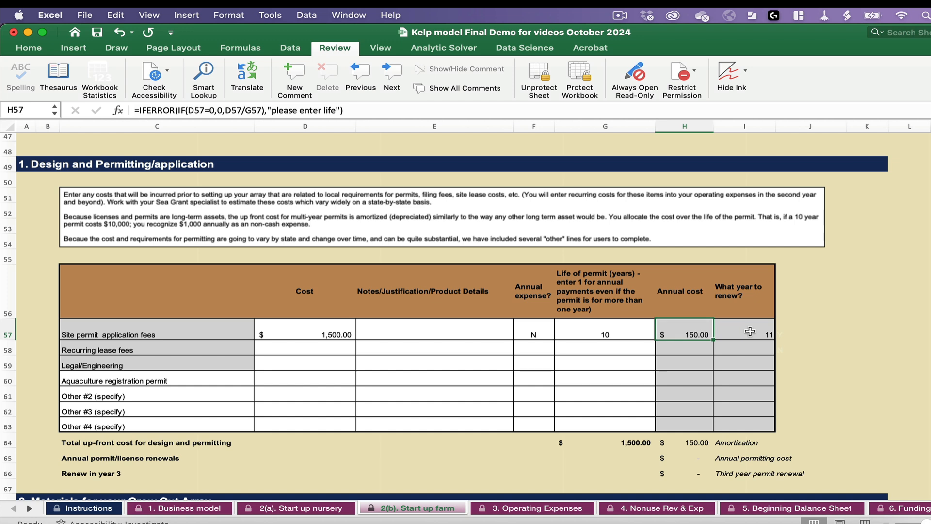
{"action": "left_click", "coordinate": [749, 331]}
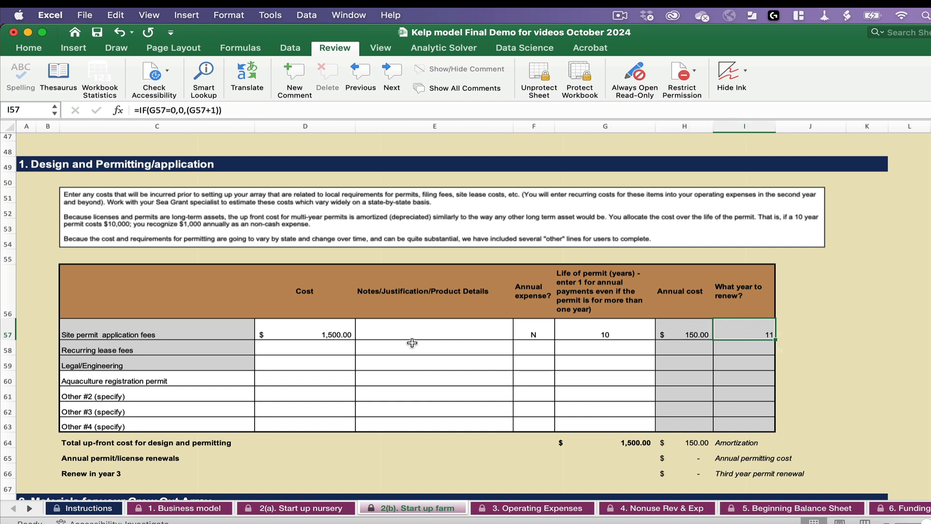
Step: Enter the recurring lease fees cost as the formula =12*100
{"action": "left_click", "coordinate": [337, 349]}
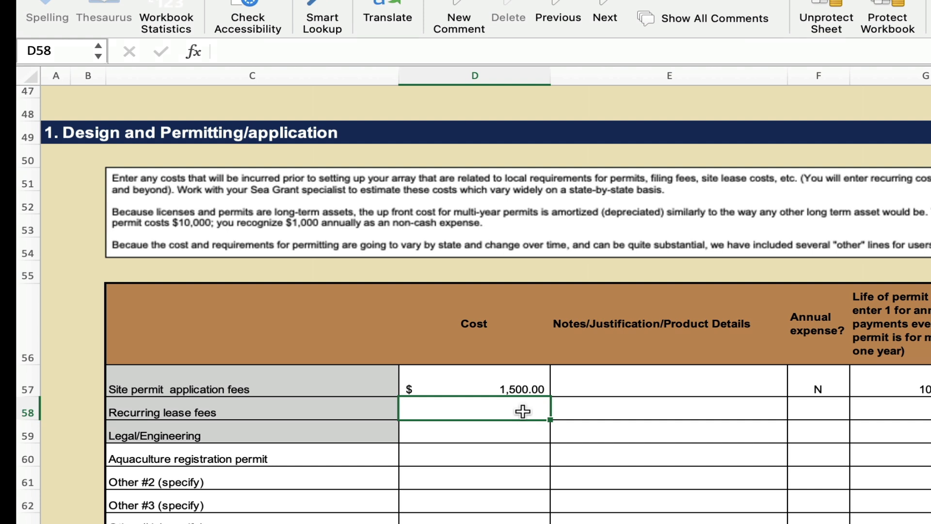
{"action": "type", "text": "="}
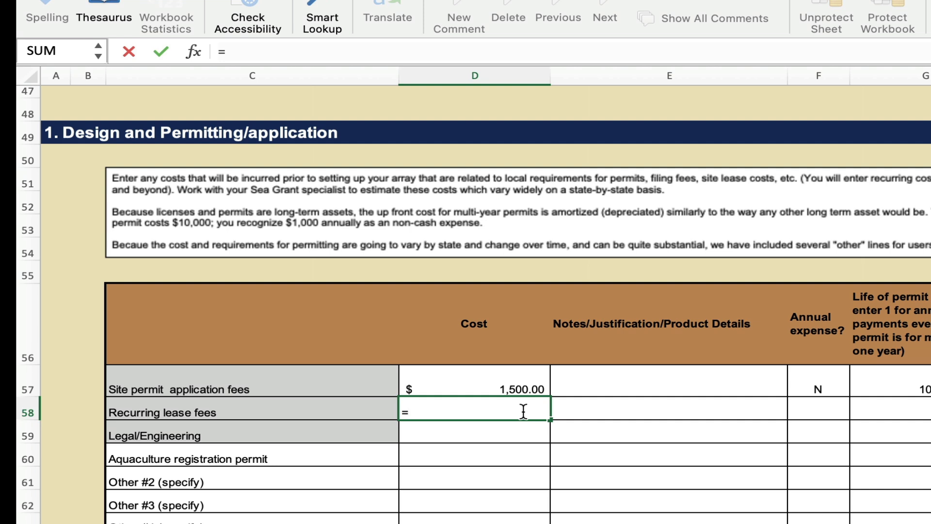
{"action": "type", "text": "12*100"}
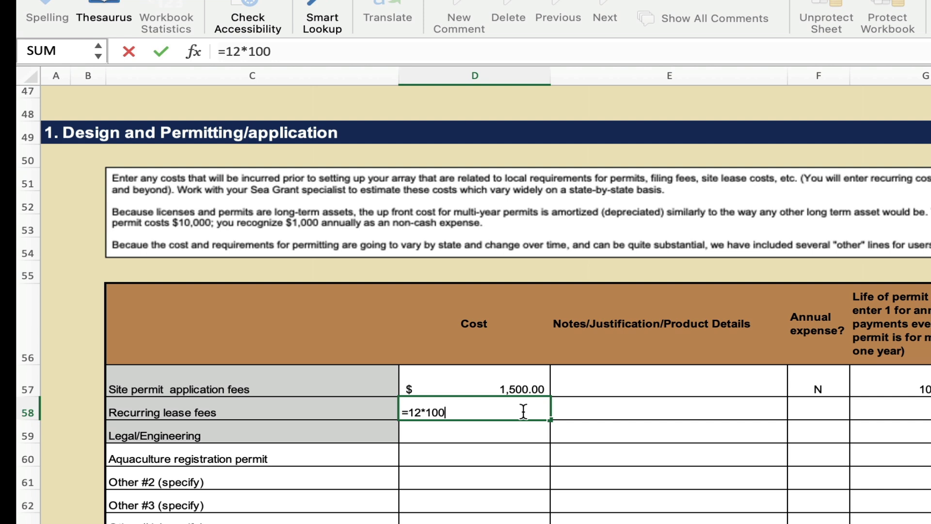
{"action": "key", "text": "Return"}
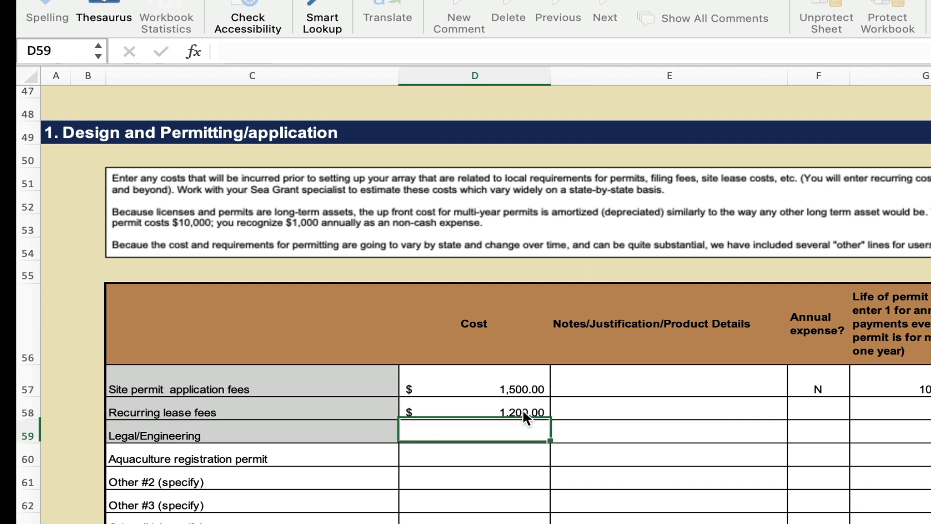
{"action": "left_click", "coordinate": [522, 411]}
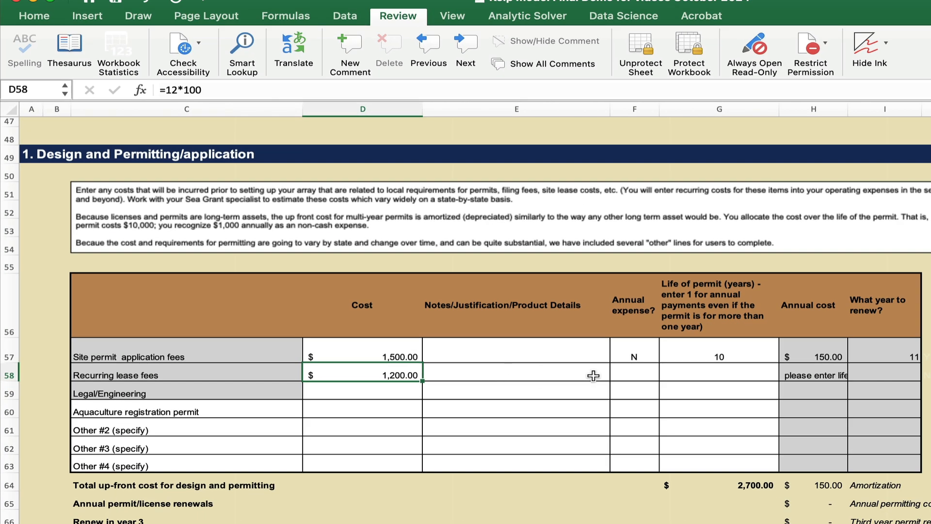
Step: Mark the recurring lease fees Y for annual expense with a life of 1 year, and check their renewal year and the annual permitting cost
{"action": "left_click", "coordinate": [624, 374]}
{"action": "left_click", "coordinate": [666, 374]}
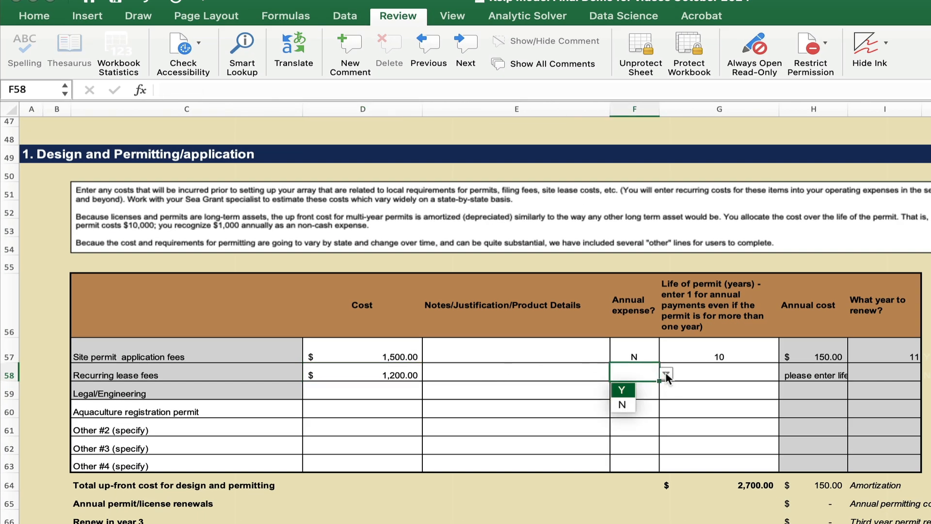
{"action": "left_click", "coordinate": [622, 391]}
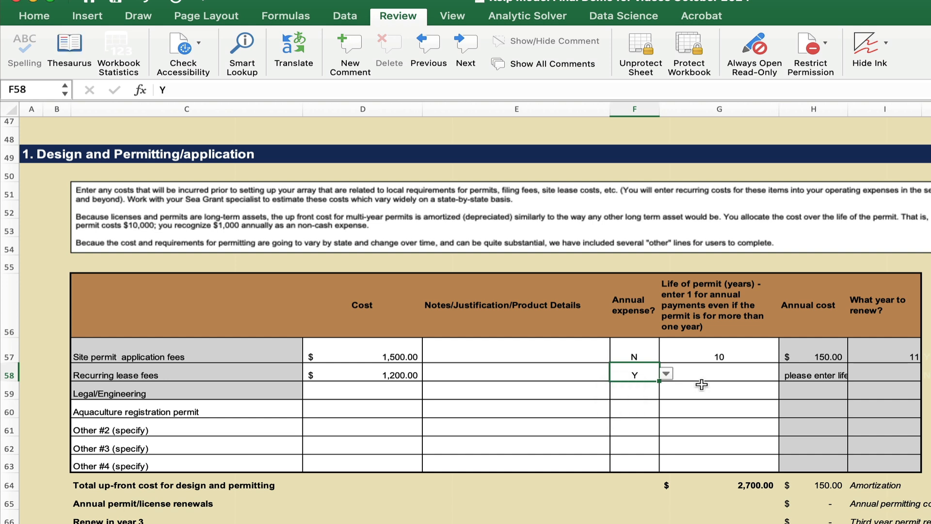
{"action": "left_click", "coordinate": [715, 372]}
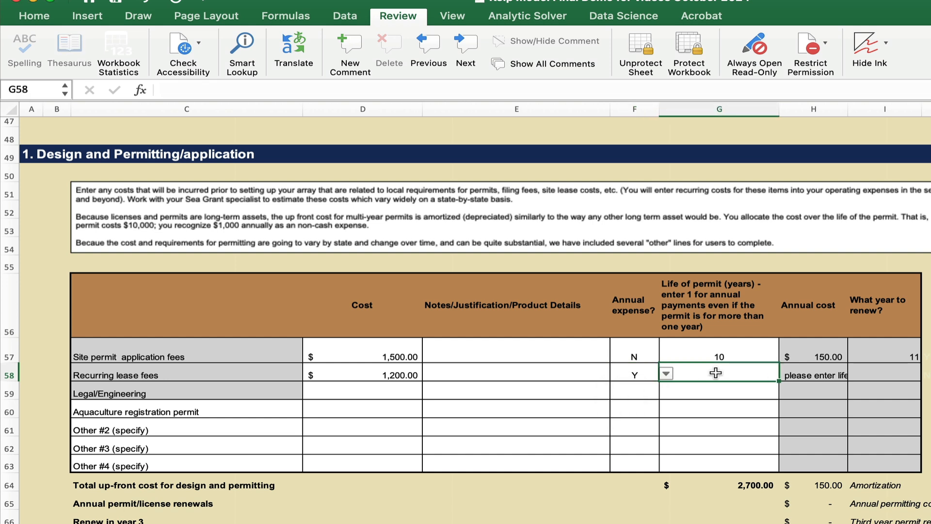
{"action": "type", "text": "1"}
{"action": "key", "text": "Return"}
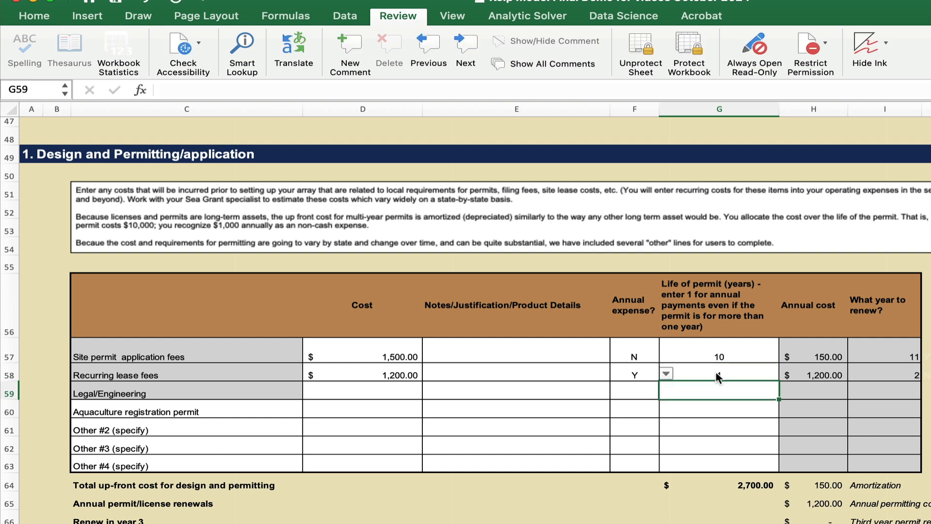
{"action": "left_click", "coordinate": [878, 369]}
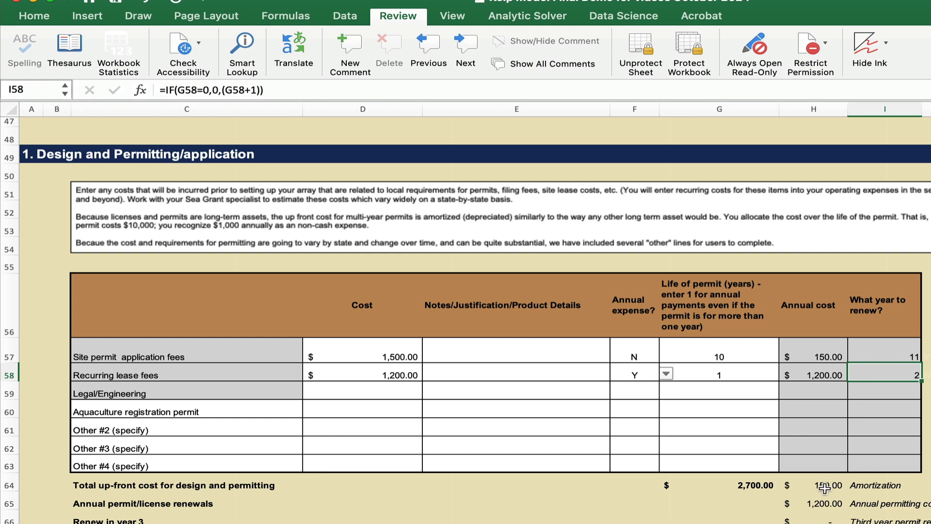
{"action": "left_click", "coordinate": [823, 502]}
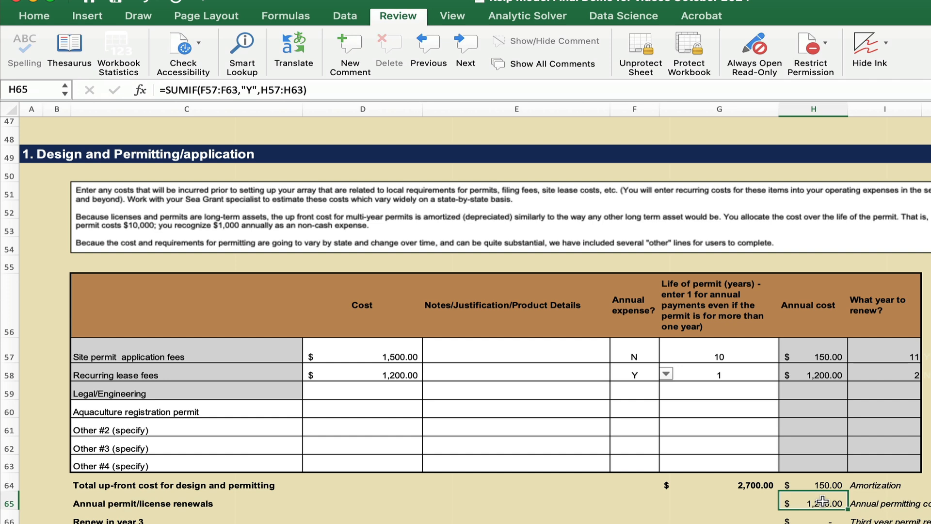
Step: Open the sample farm systems linked in Materials for your Grow Out Array and examine the two, ten and fifteen line equipment lists and total costs
{"action": "scroll", "coordinate": [466, 320], "scroll_direction": "down", "scroll_amount": 10}
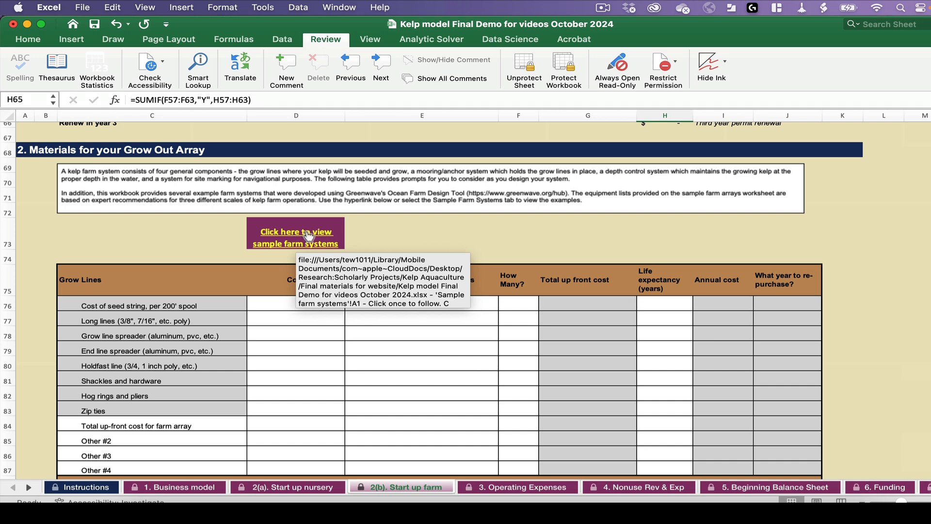
{"action": "left_click", "coordinate": [308, 236]}
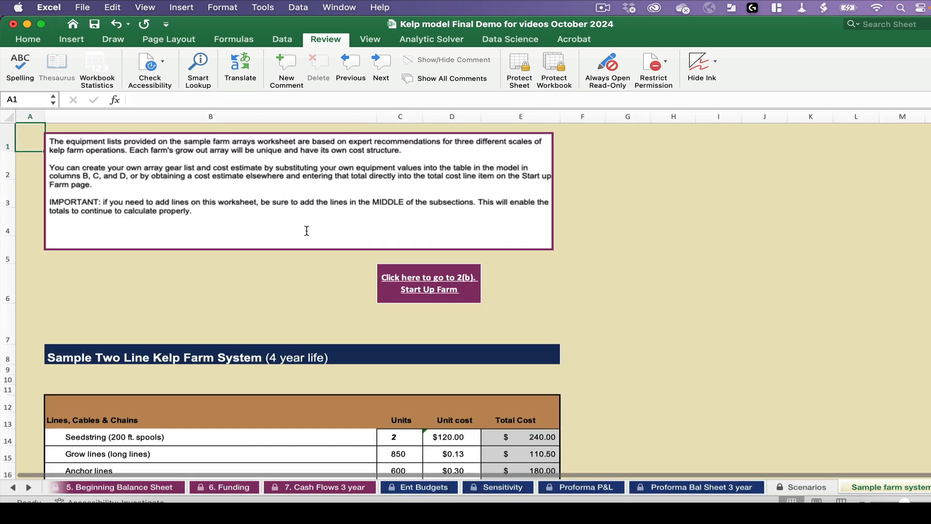
{"action": "scroll", "coordinate": [604, 316], "scroll_direction": "down", "scroll_amount": 5}
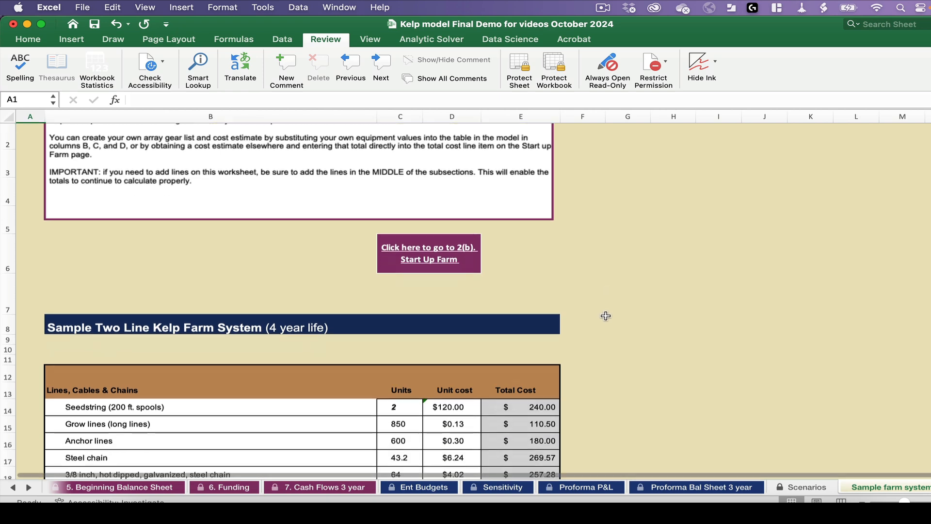
{"action": "scroll", "coordinate": [606, 315], "scroll_direction": "down", "scroll_amount": 10}
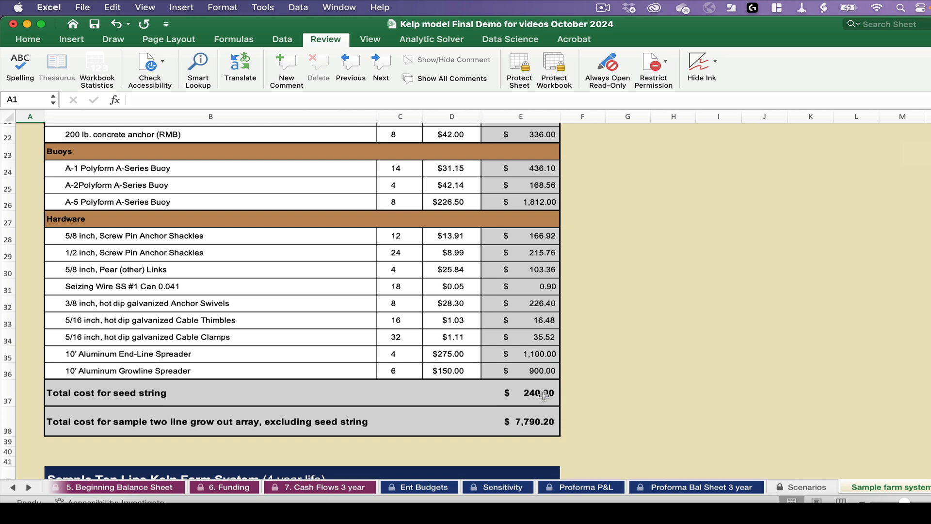
{"action": "scroll", "coordinate": [630, 412], "scroll_direction": "down", "scroll_amount": 5}
{"action": "scroll", "coordinate": [630, 414], "scroll_direction": "down", "scroll_amount": 8}
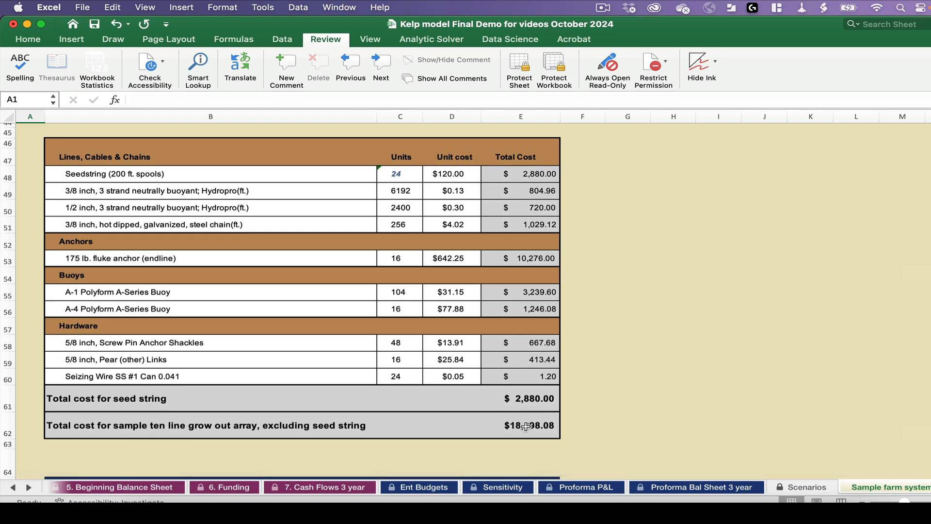
{"action": "scroll", "coordinate": [567, 421], "scroll_direction": "down", "scroll_amount": 8}
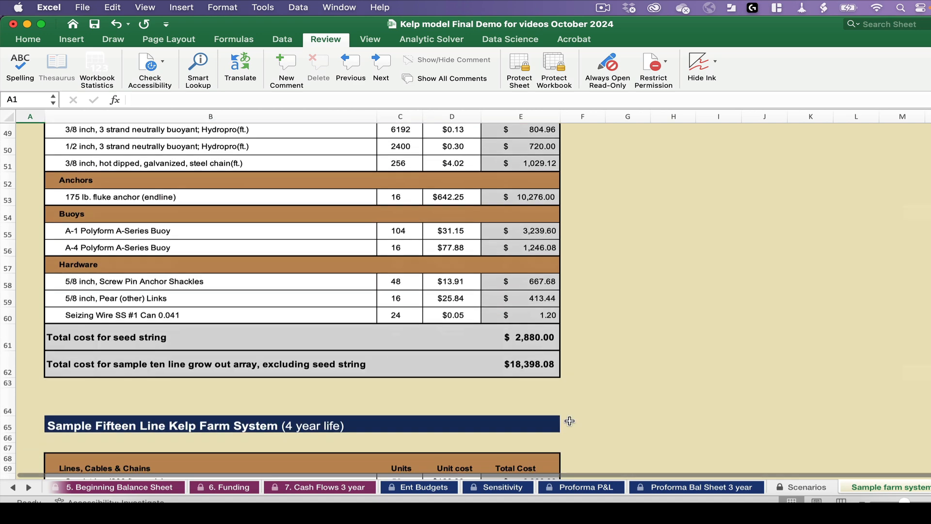
{"action": "scroll", "coordinate": [569, 420], "scroll_direction": "down", "scroll_amount": 5}
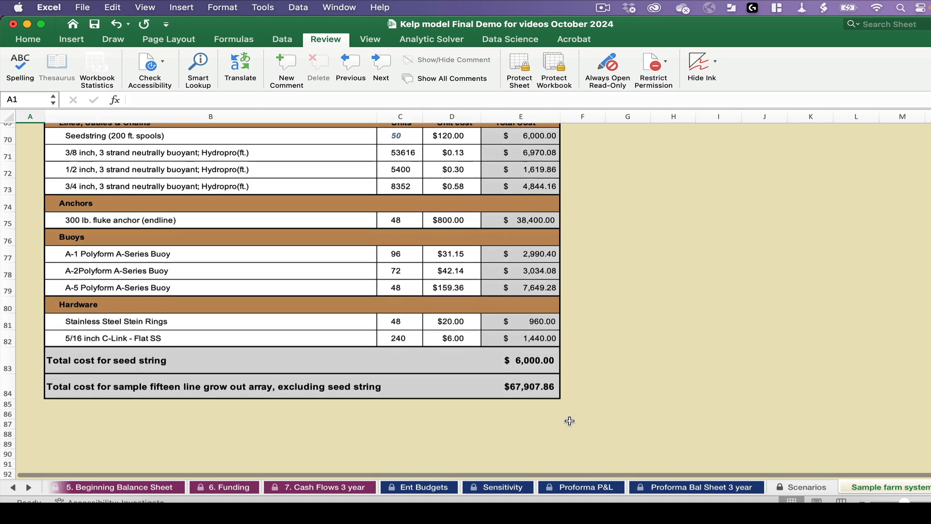
{"action": "scroll", "coordinate": [392, 367], "scroll_direction": "up", "scroll_amount": 2}
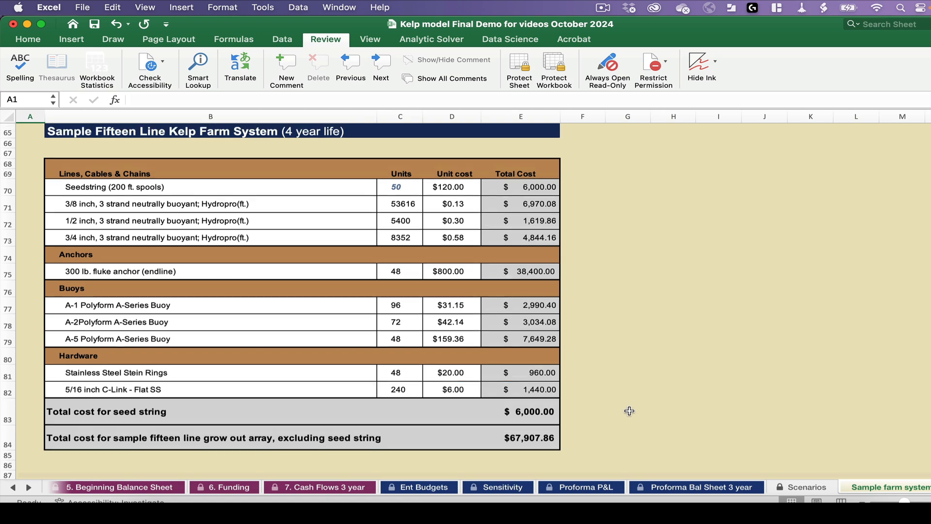
Step: Return to the Start up farm worksheet and enter 15000 as the total up-front cost for farm array under Grow Lines
{"action": "scroll", "coordinate": [627, 410], "scroll_direction": "up", "scroll_amount": 5}
{"action": "scroll", "coordinate": [629, 411], "scroll_direction": "up", "scroll_amount": 15}
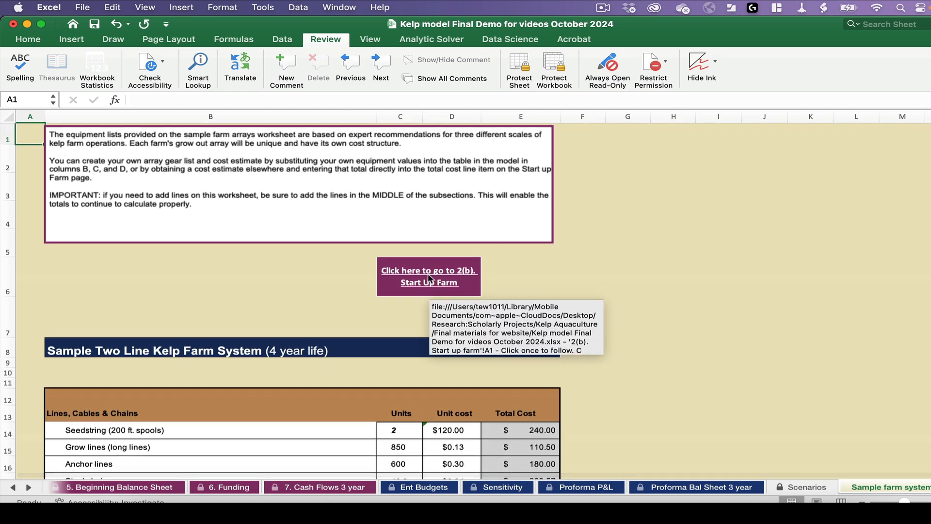
{"action": "left_click", "coordinate": [429, 279]}
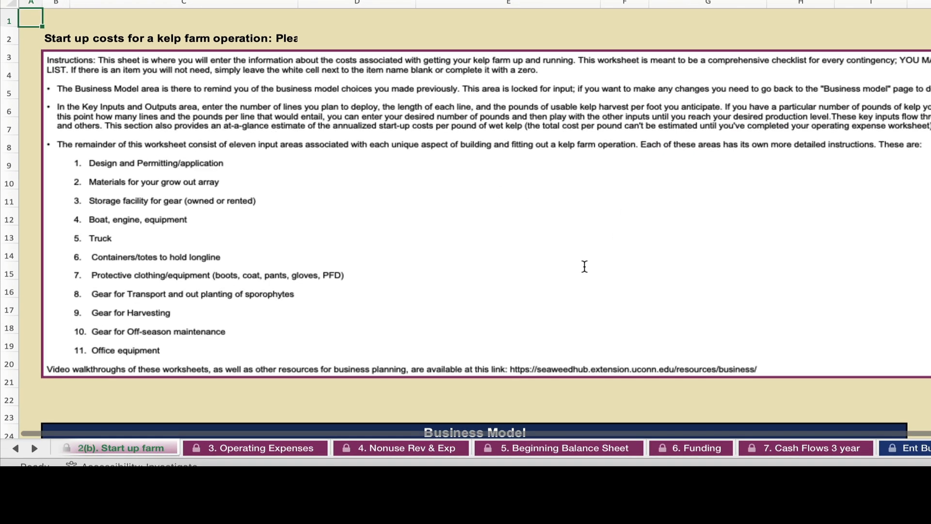
{"action": "scroll", "coordinate": [584, 266], "scroll_direction": "down", "scroll_amount": 10}
{"action": "scroll", "coordinate": [584, 266], "scroll_direction": "down", "scroll_amount": 3}
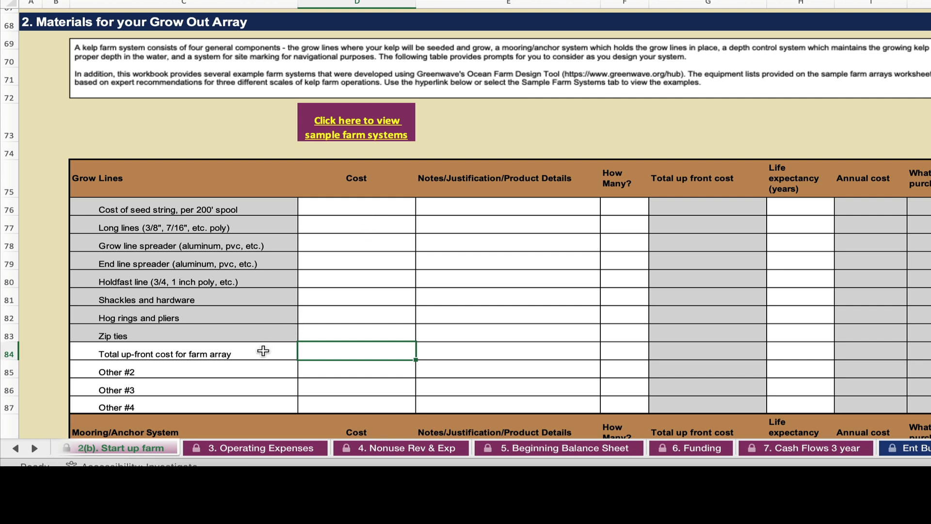
{"action": "left_click", "coordinate": [260, 353]}
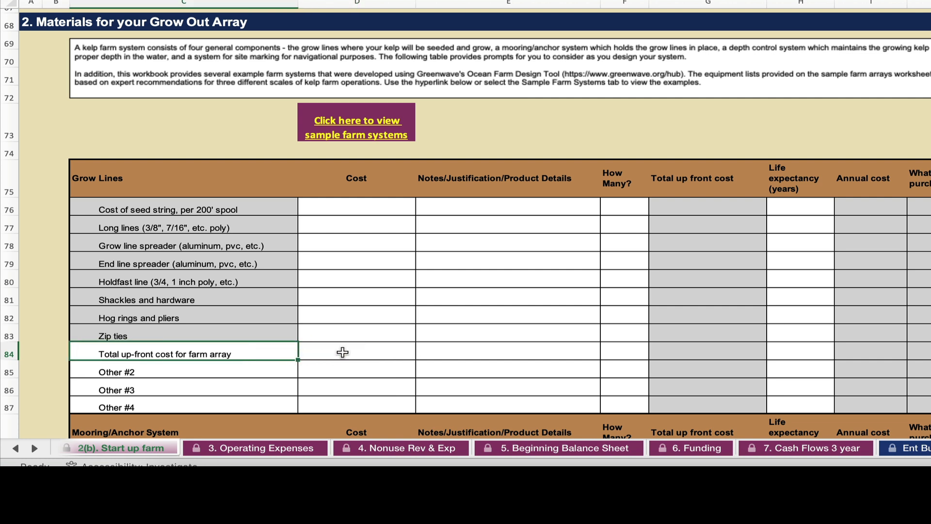
{"action": "left_click", "coordinate": [343, 353]}
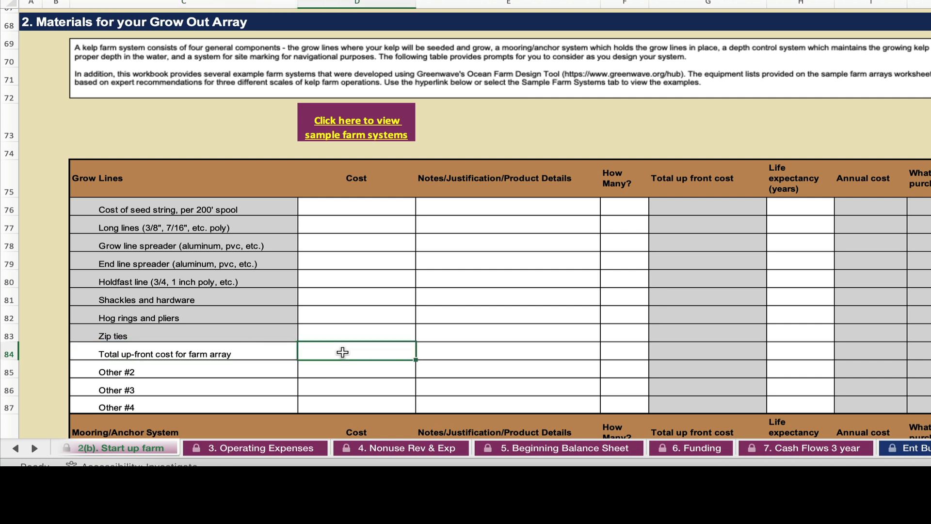
{"action": "type", "text": "15"}
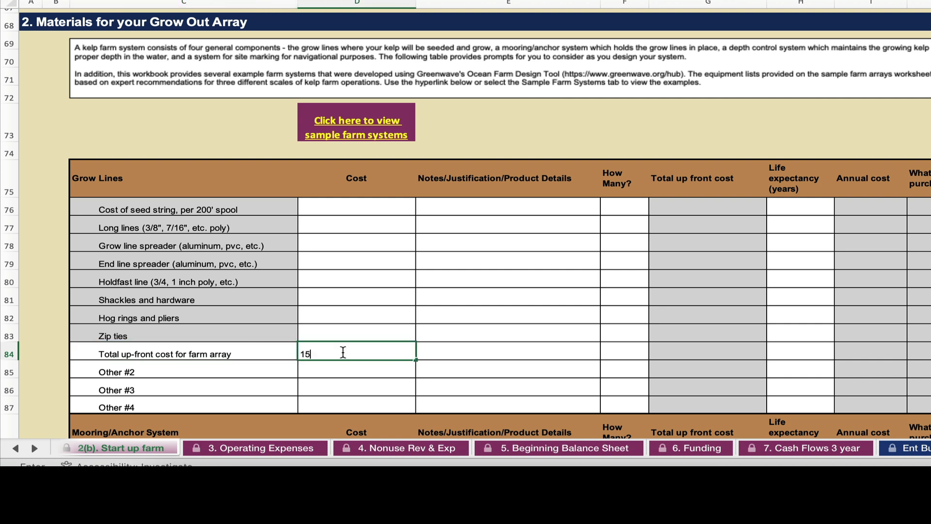
{"action": "type", "text": "000"}
{"action": "key", "text": "Return"}
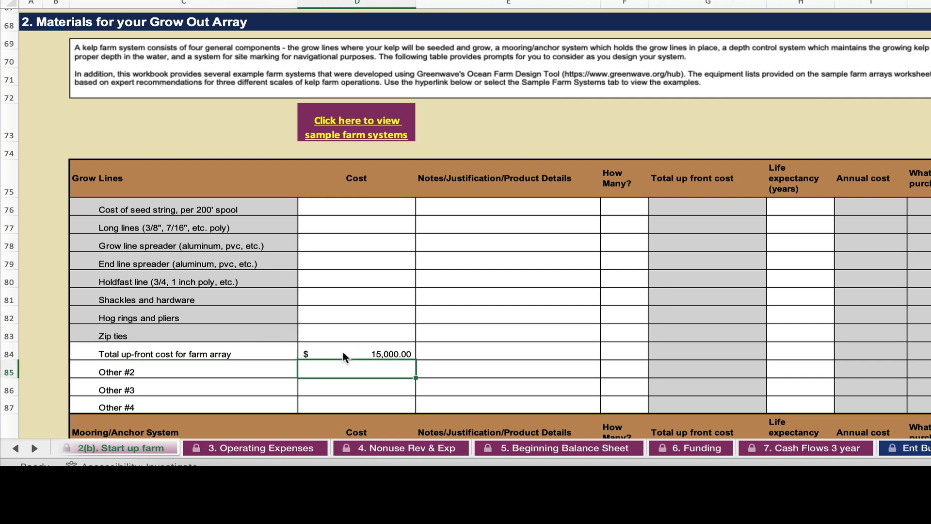
Step: Add the note "Estimate provided on 1018/2024" to the total up-front cost for farm array and set its quantity to 1
{"action": "left_click", "coordinate": [342, 353]}
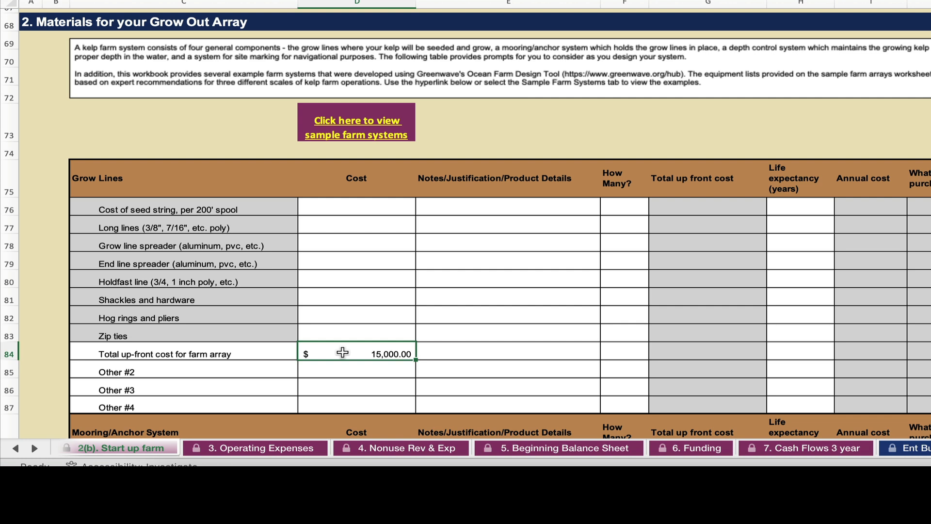
{"action": "left_click", "coordinate": [482, 350]}
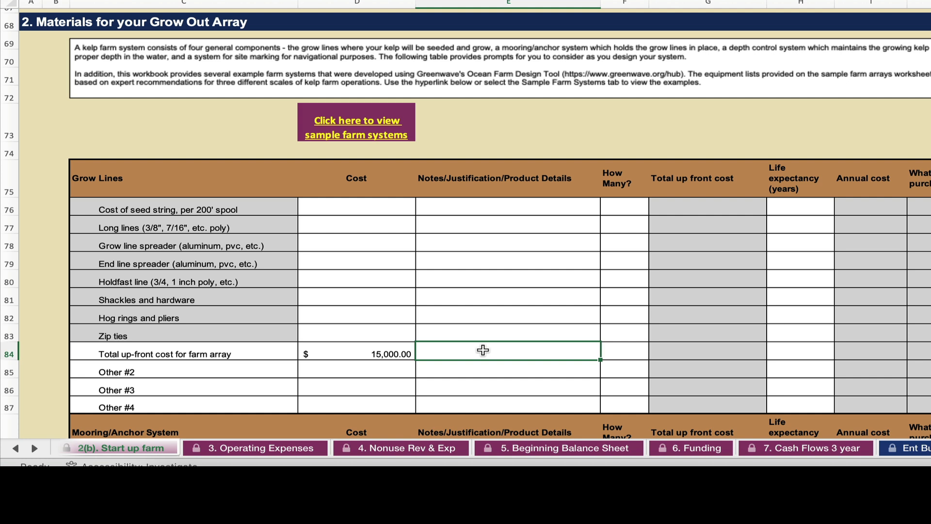
{"action": "type", "text": "Estimate pro"}
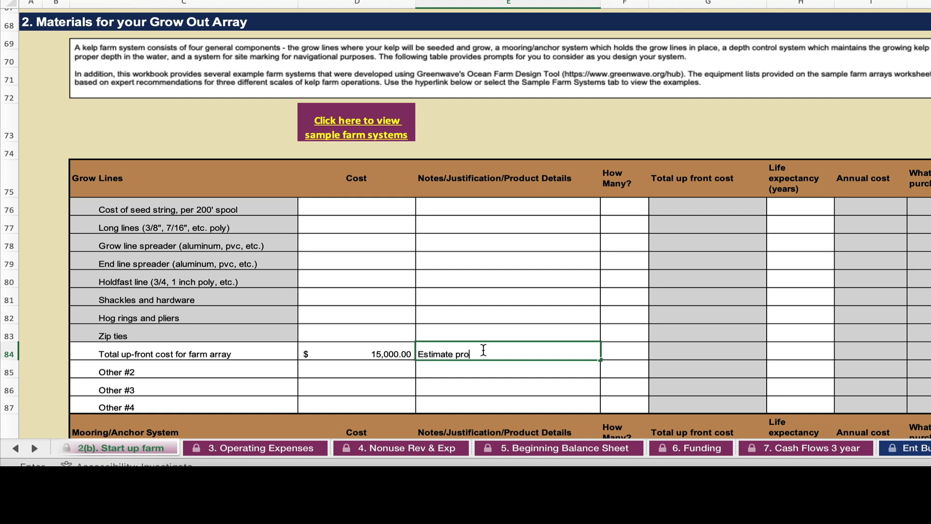
{"action": "type", "text": "vided on 1018/2024"}
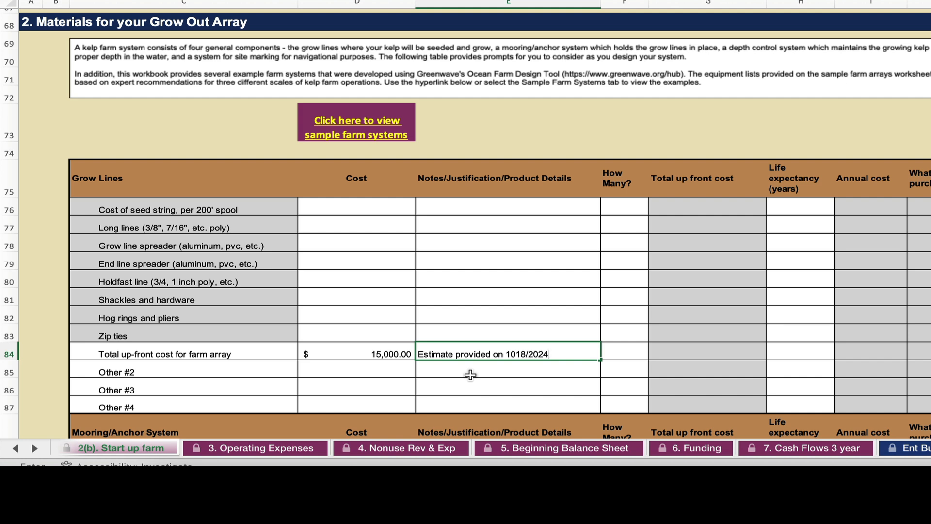
{"action": "key", "text": "Tab"}
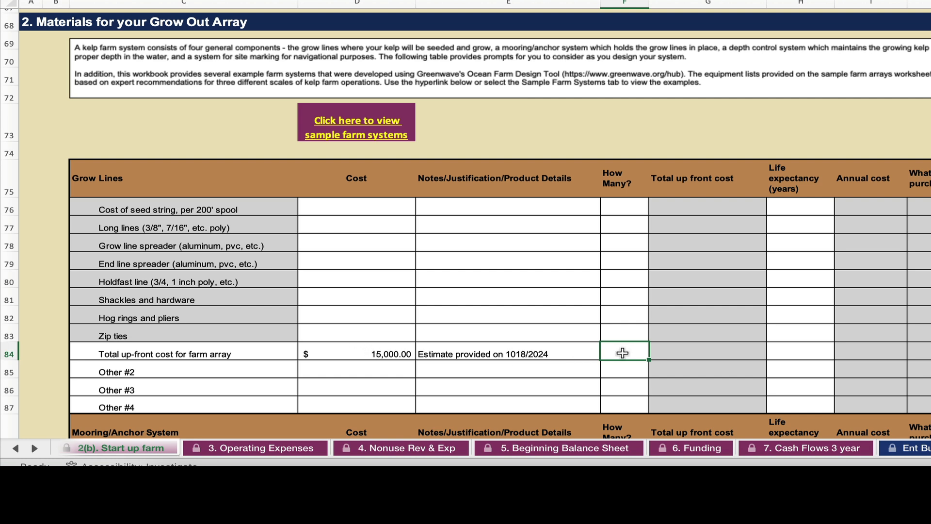
{"action": "type", "text": "1"}
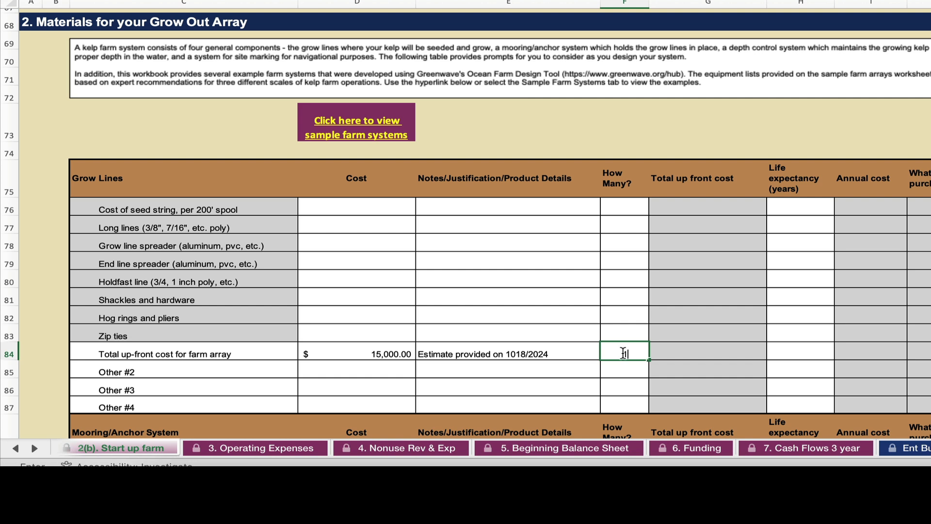
{"action": "key", "text": "Return"}
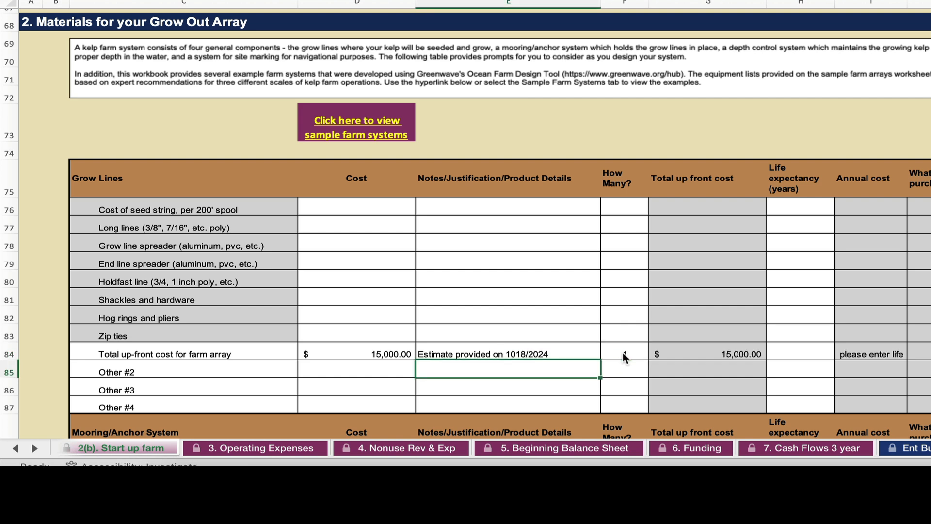
Step: Set the farm array's life expectancy to 4 years and check its total up front cost, annual cost and re-purchase year
{"action": "left_click", "coordinate": [720, 355]}
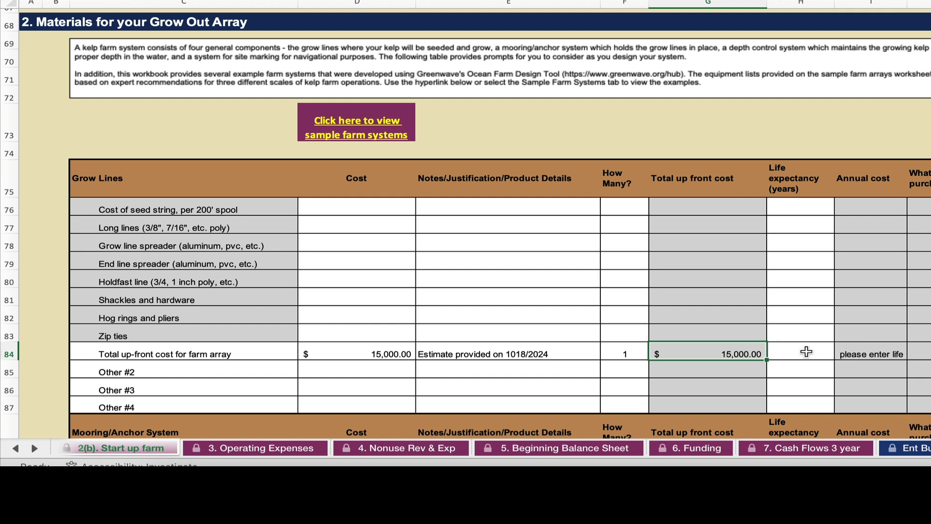
{"action": "left_click", "coordinate": [806, 352]}
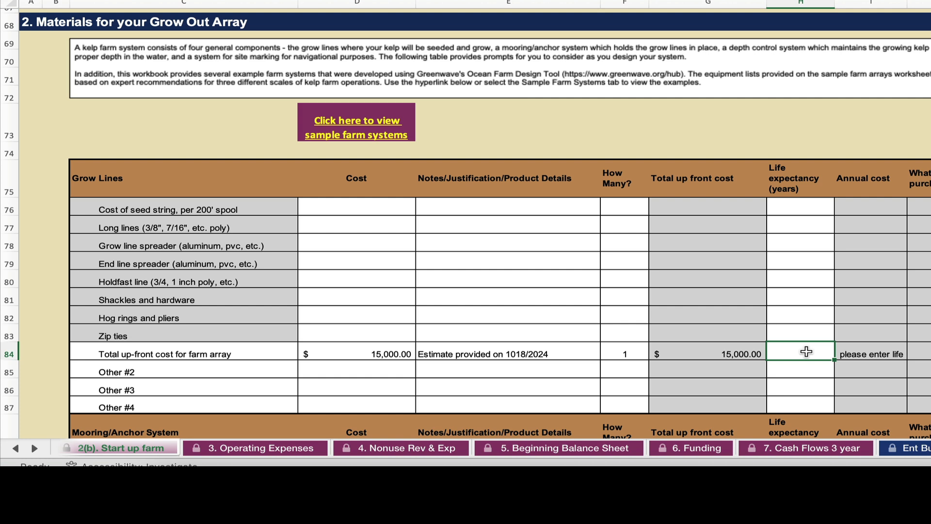
{"action": "type", "text": "4"}
{"action": "key", "text": "Return"}
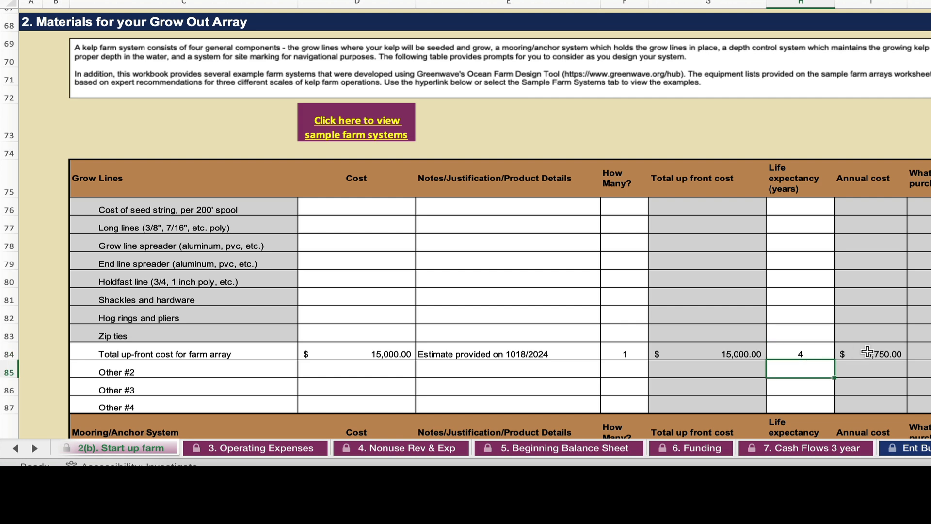
{"action": "left_click", "coordinate": [867, 352]}
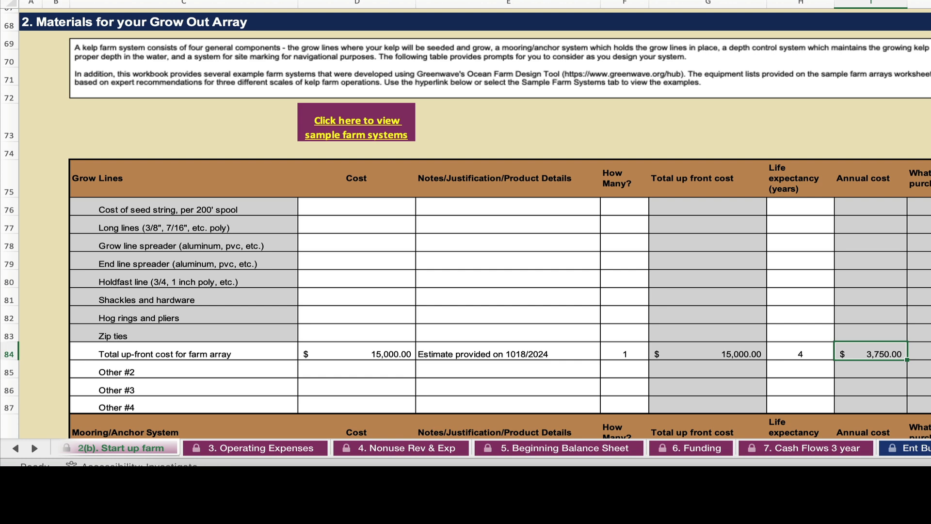
{"action": "left_click", "coordinate": [921, 351]}
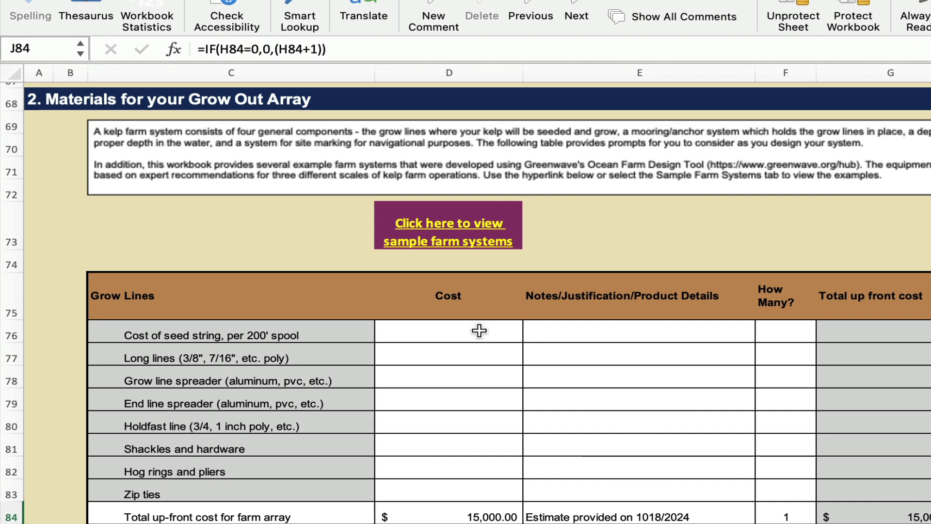
Step: Enter 120 as the cost of seed string per 200' spool, with a quantity of 10
{"action": "left_click", "coordinate": [479, 330]}
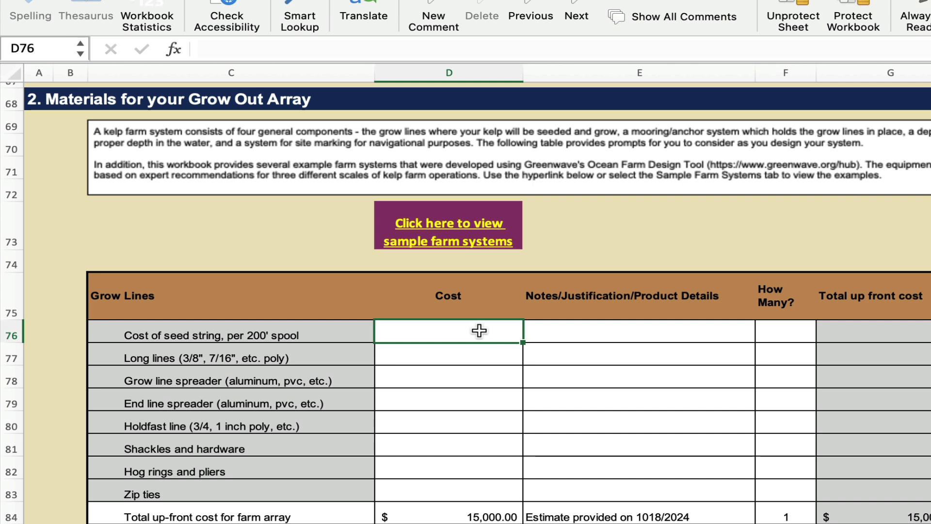
{"action": "type", "text": "120"}
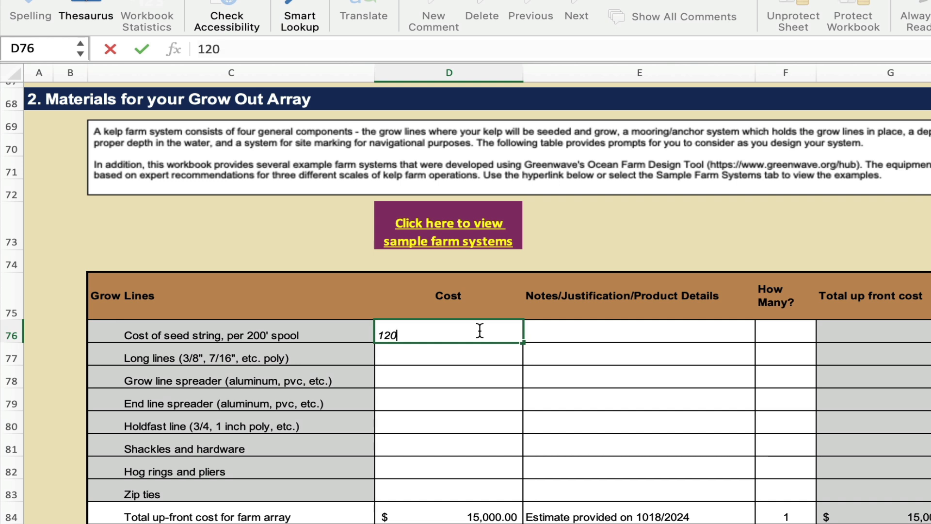
{"action": "key", "text": "Tab"}
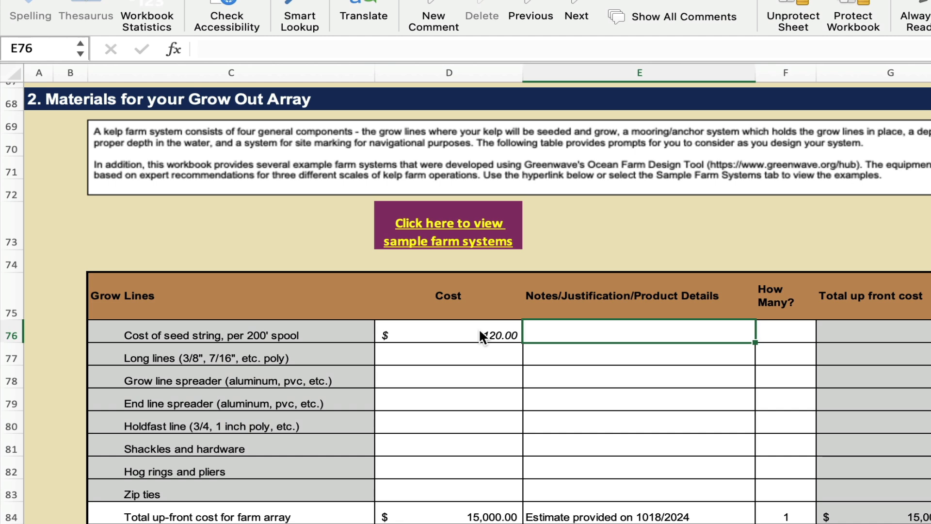
{"action": "key", "text": "Tab"}
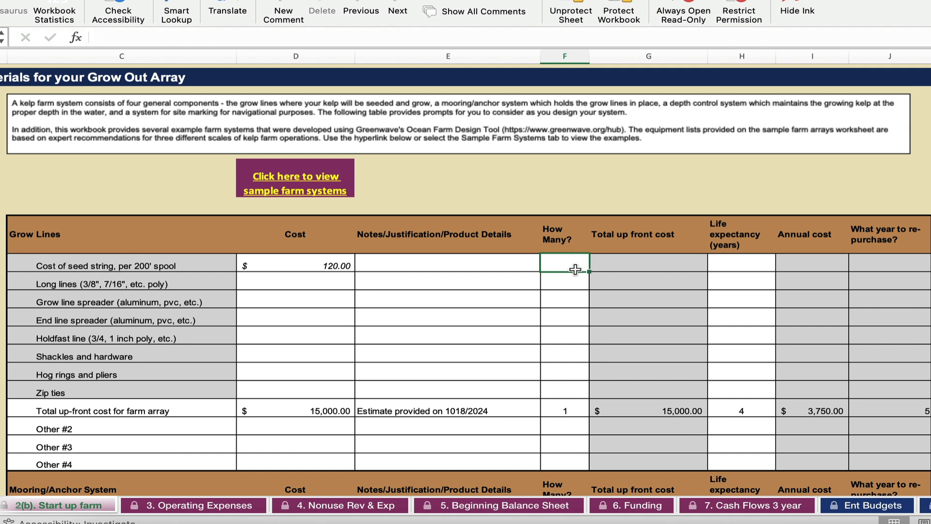
{"action": "type", "text": "10"}
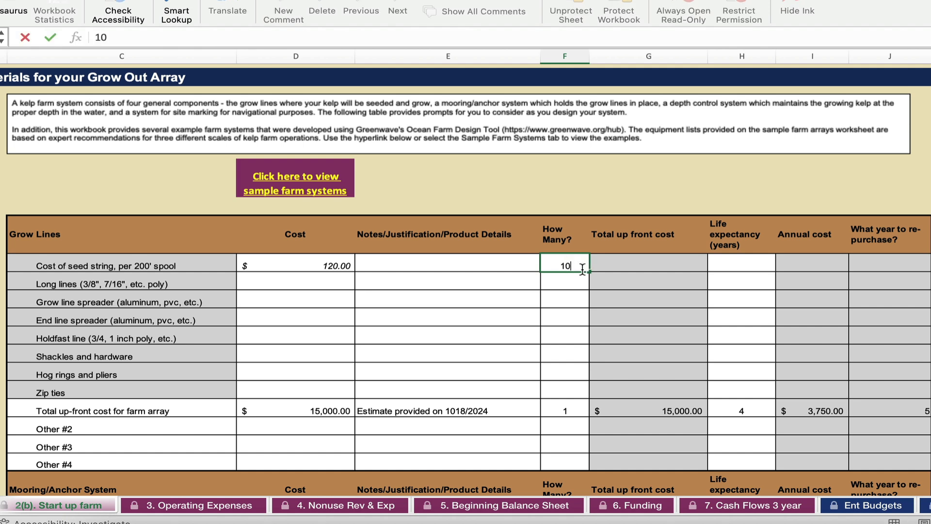
{"action": "key", "text": "Tab"}
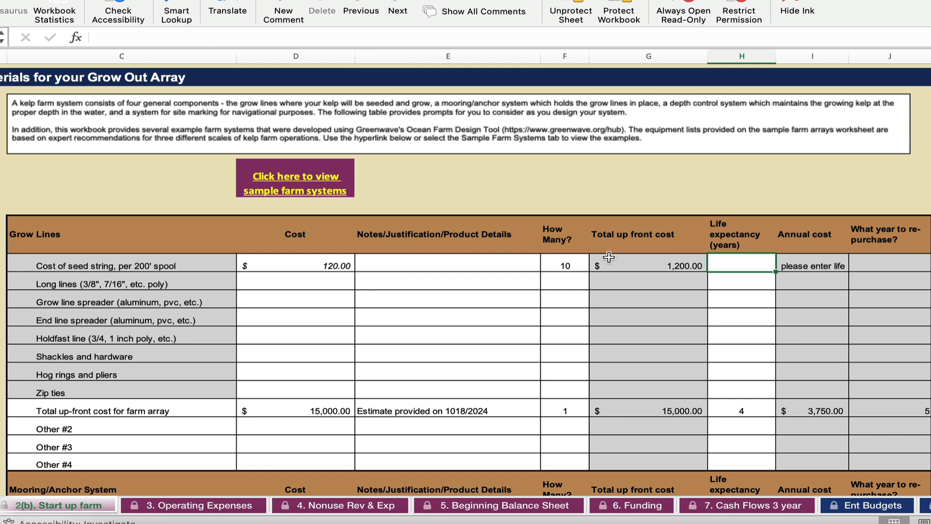
Step: Set the seed string's life expectancy to 1 year and check its total up front cost and re-purchase year
{"action": "left_click", "coordinate": [642, 262]}
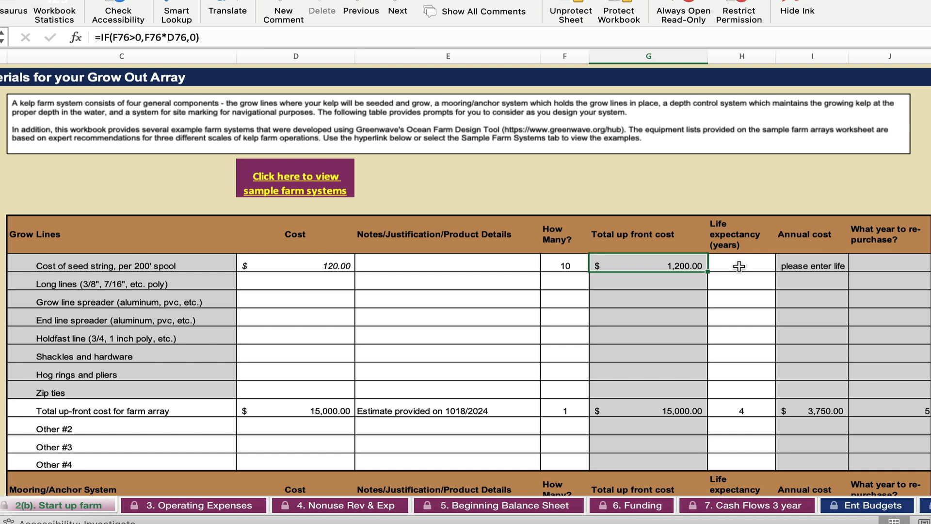
{"action": "left_click", "coordinate": [739, 266]}
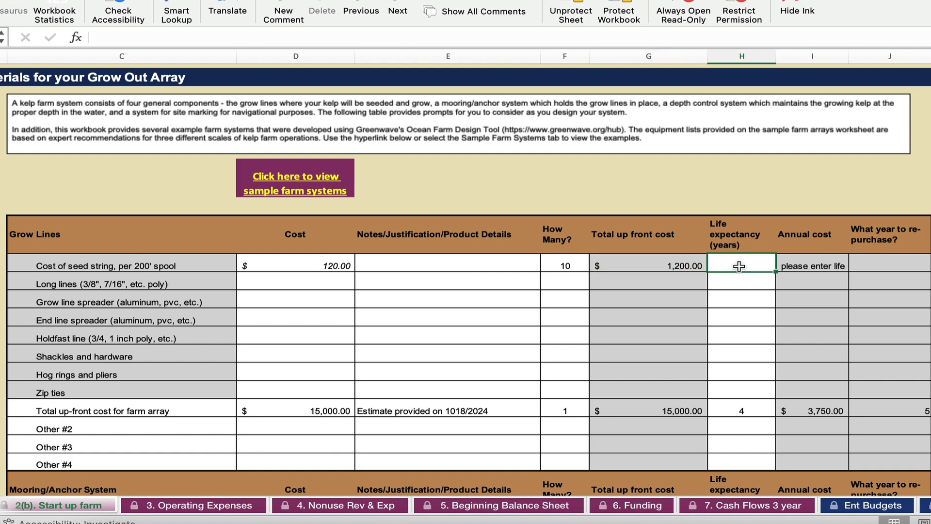
{"action": "type", "text": "1"}
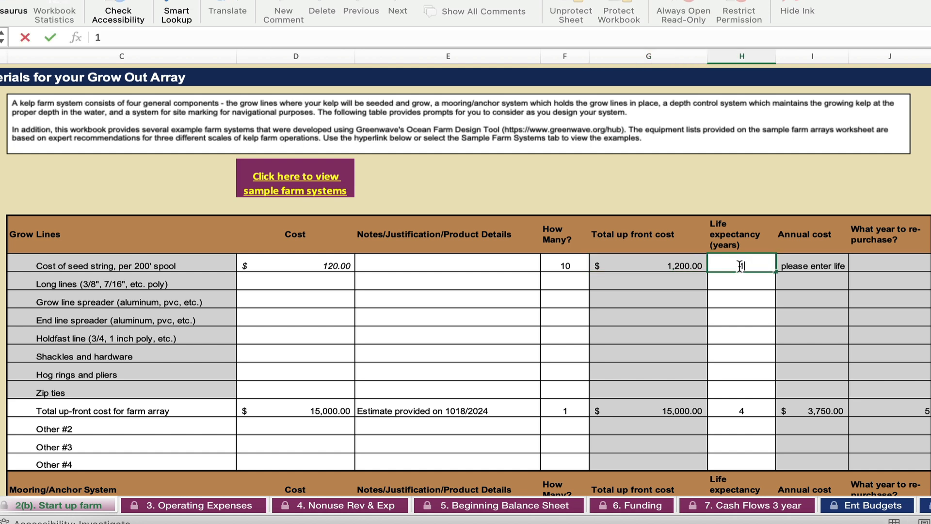
{"action": "key", "text": "Return"}
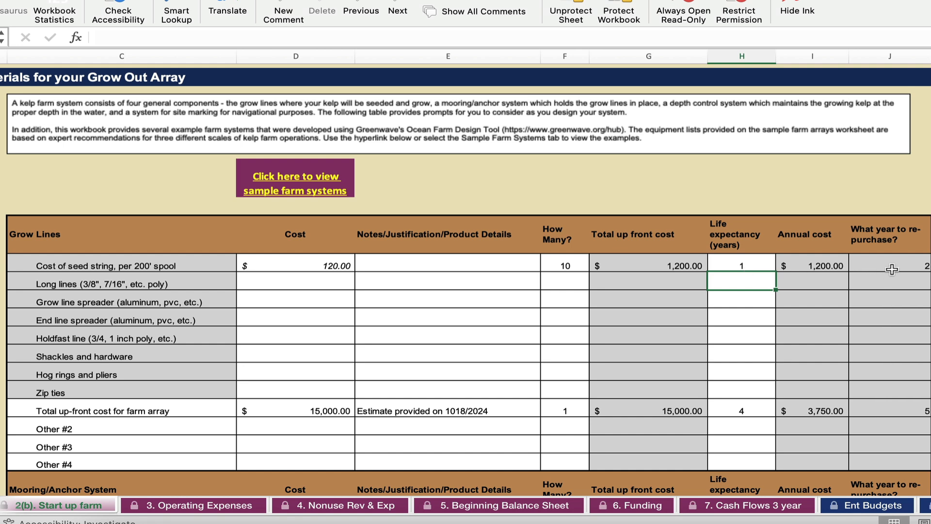
{"action": "left_click", "coordinate": [889, 266]}
Step: Under Storage Facility for Gear, enter an up front purchase cost of 5000, quantity 1 and life expectancy of 10 years
{"action": "scroll", "coordinate": [891, 266], "scroll_direction": "up", "scroll_amount": 1}
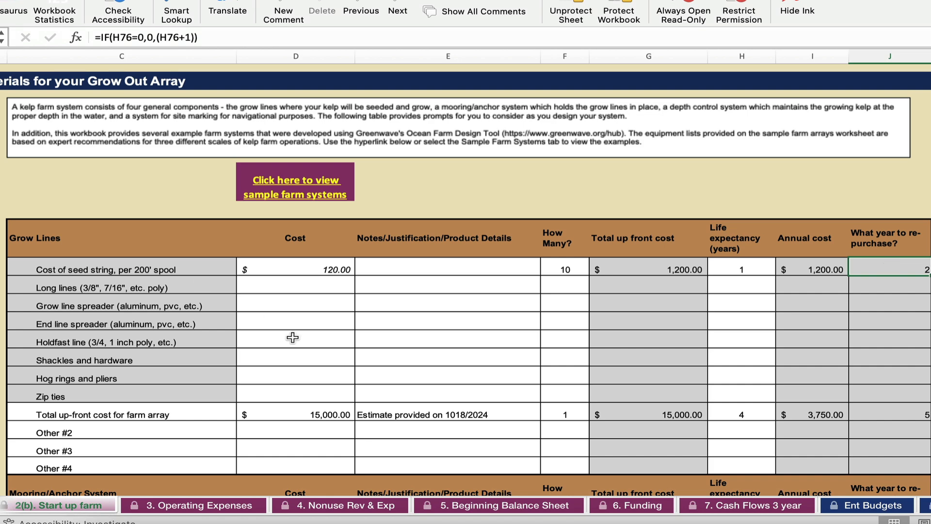
{"action": "scroll", "coordinate": [367, 344], "scroll_direction": "down", "scroll_amount": 10}
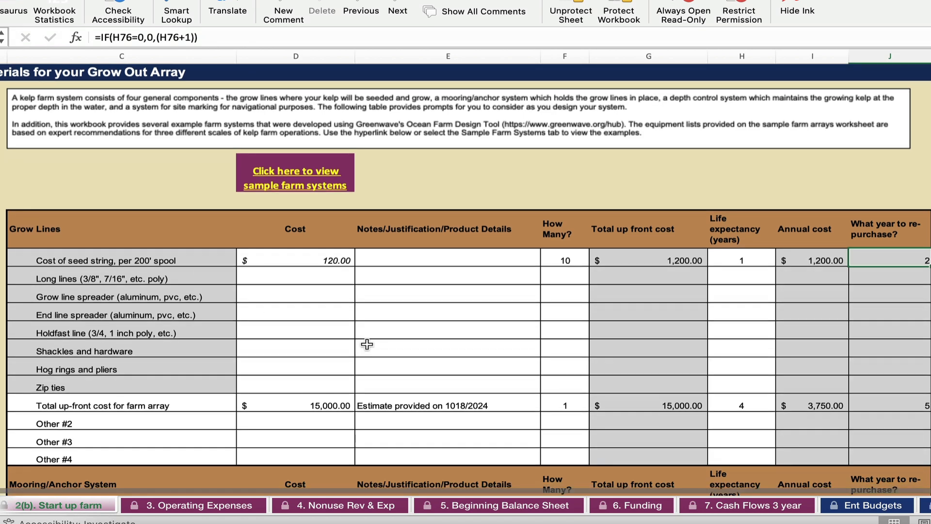
{"action": "scroll", "coordinate": [367, 344], "scroll_direction": "down", "scroll_amount": 18}
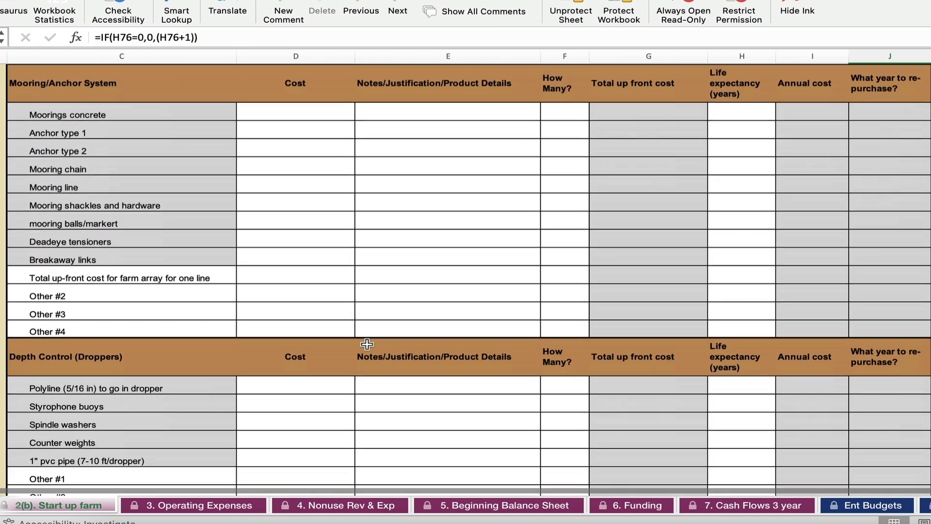
{"action": "scroll", "coordinate": [367, 343], "scroll_direction": "down", "scroll_amount": 10}
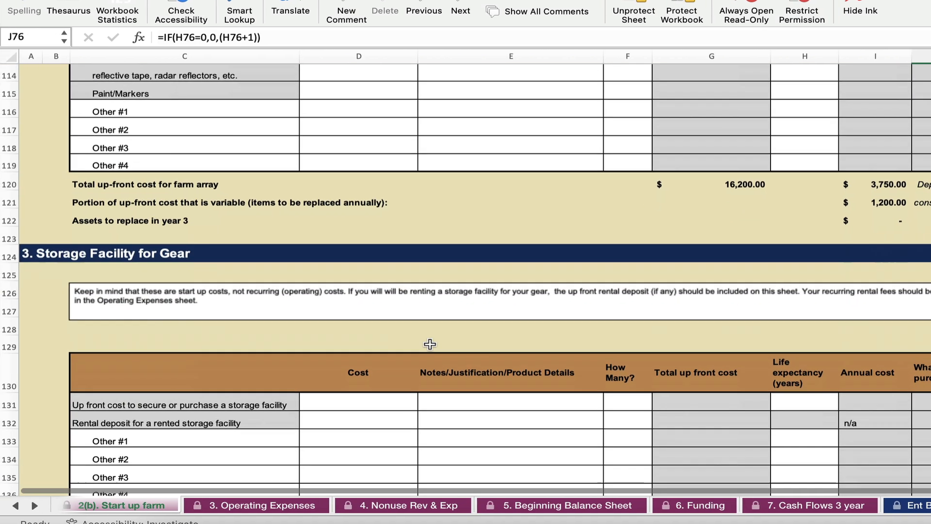
{"action": "scroll", "coordinate": [430, 344], "scroll_direction": "down", "scroll_amount": 1}
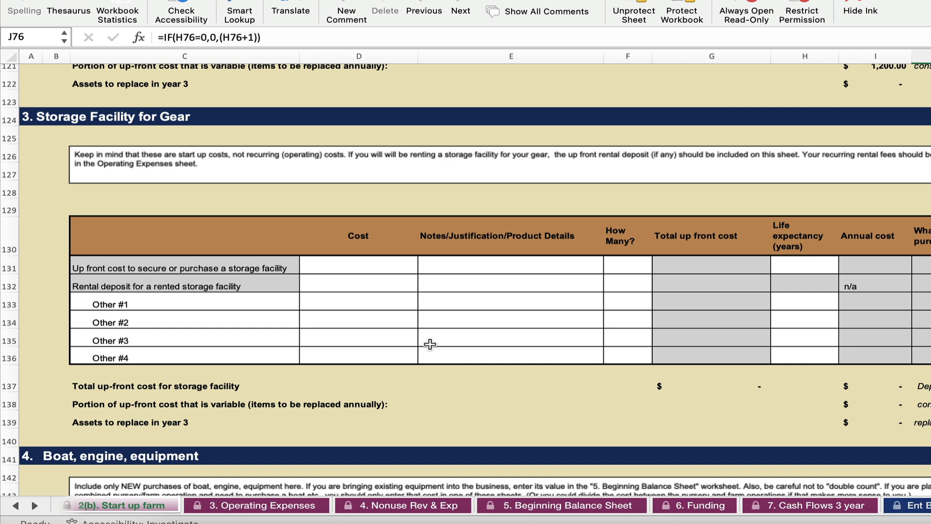
{"action": "left_click", "coordinate": [394, 265]}
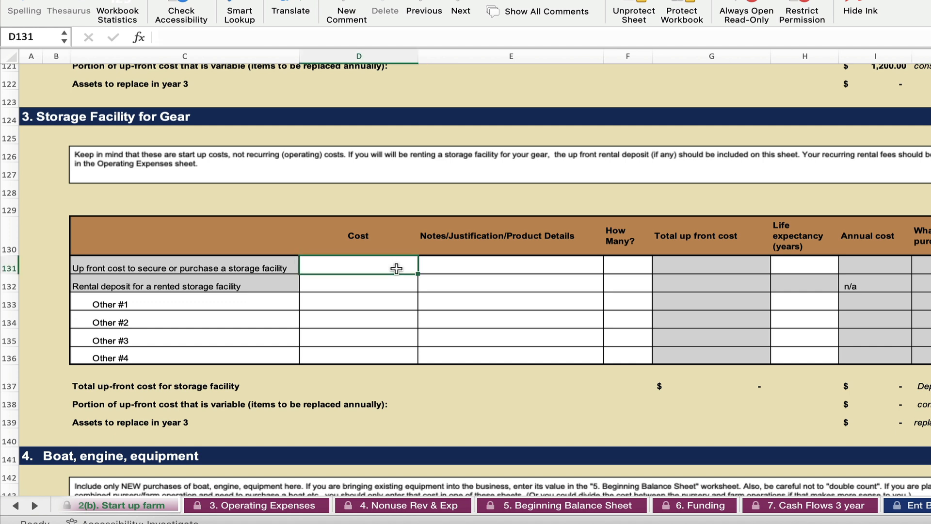
{"action": "type", "text": "5000"}
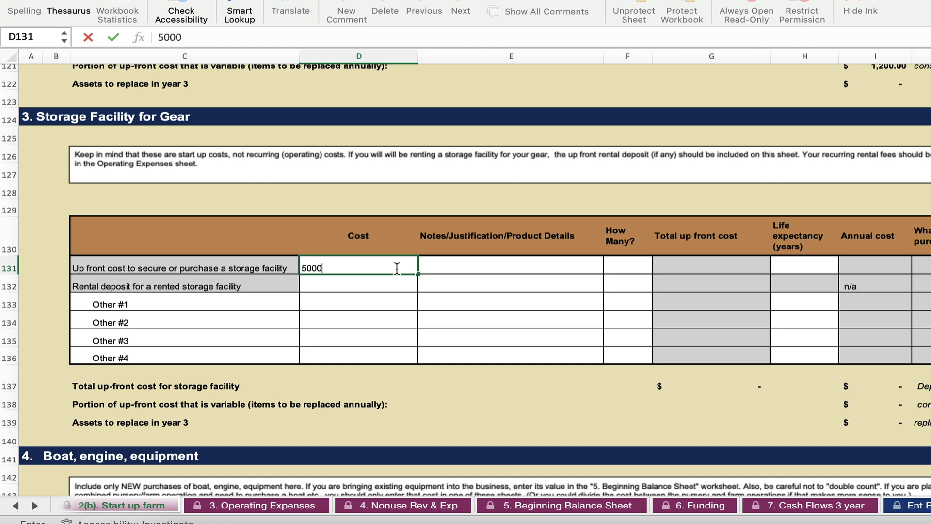
{"action": "key", "text": "Tab"}
{"action": "key", "text": "Tab"}
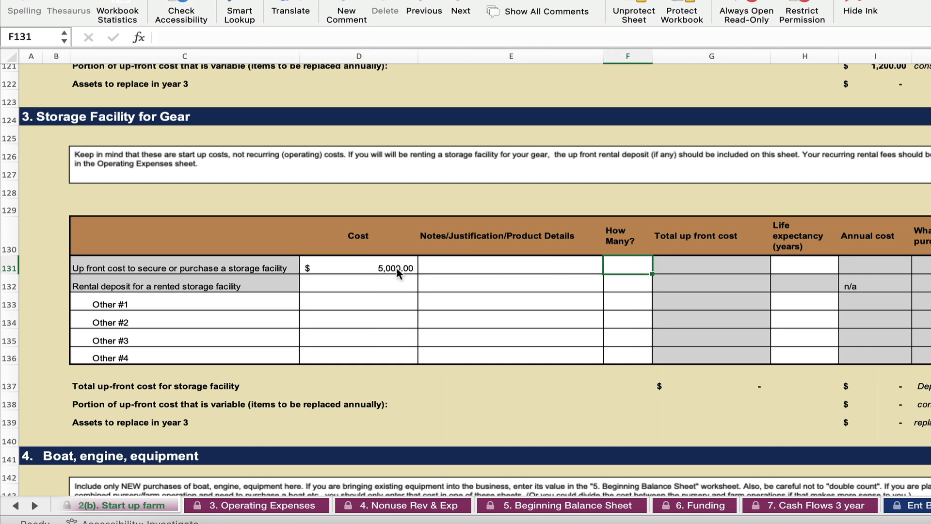
{"action": "type", "text": "1"}
{"action": "key", "text": "Tab"}
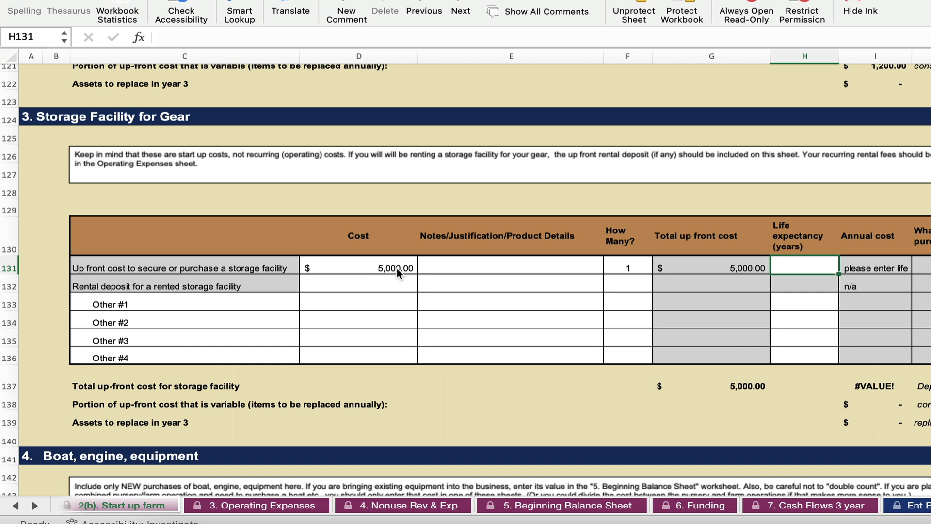
{"action": "type", "text": "10"}
{"action": "key", "text": "Return"}
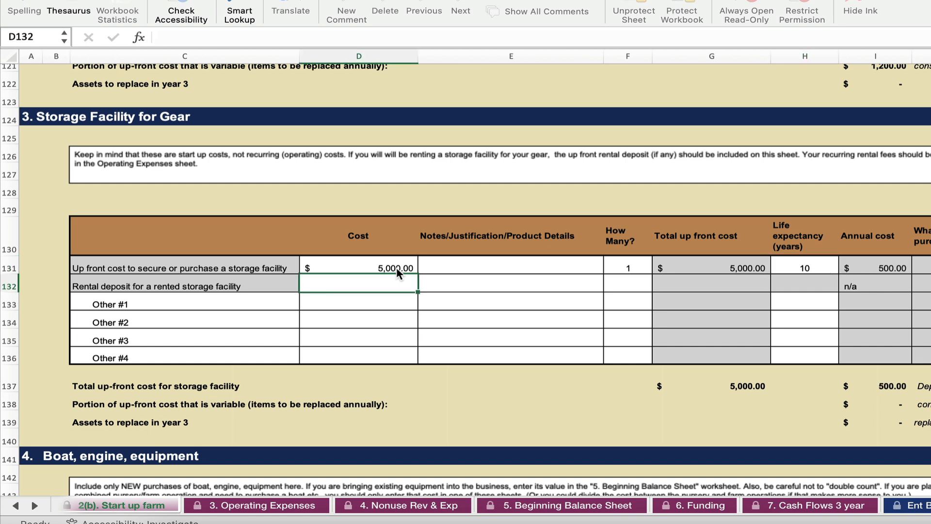
Step: Under Containers/totes, enter a cost of 100 and a quantity of 10 for the longline containers and totes on the boat
{"action": "scroll", "coordinate": [476, 407], "scroll_direction": "down", "scroll_amount": 2}
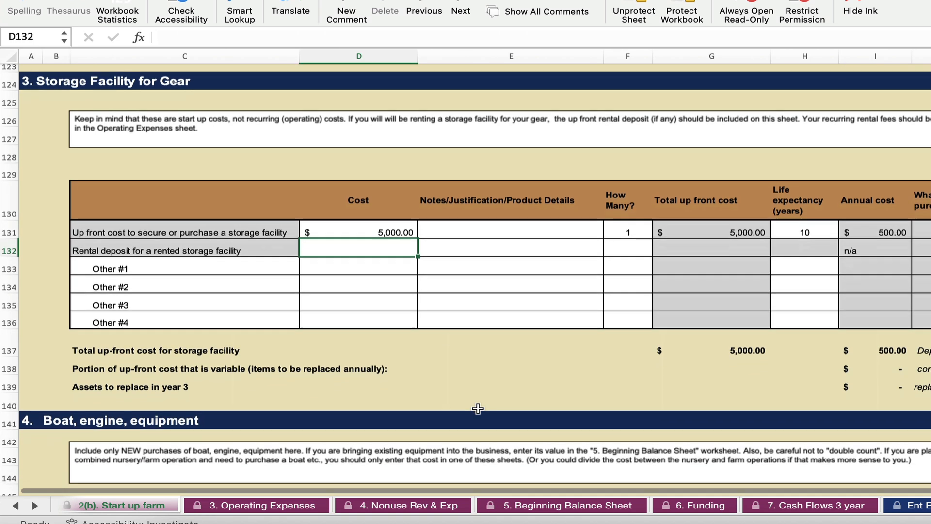
{"action": "scroll", "coordinate": [478, 408], "scroll_direction": "down", "scroll_amount": 10}
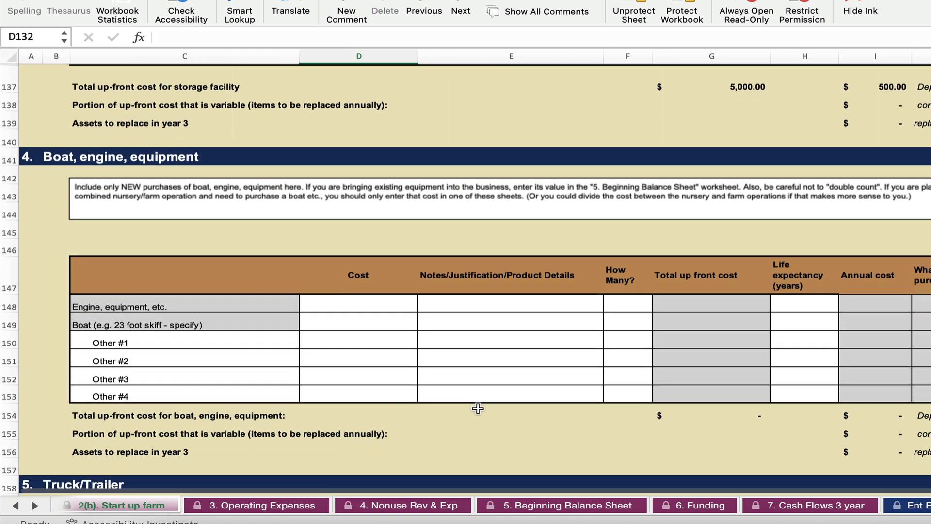
{"action": "scroll", "coordinate": [477, 409], "scroll_direction": "down", "scroll_amount": 2}
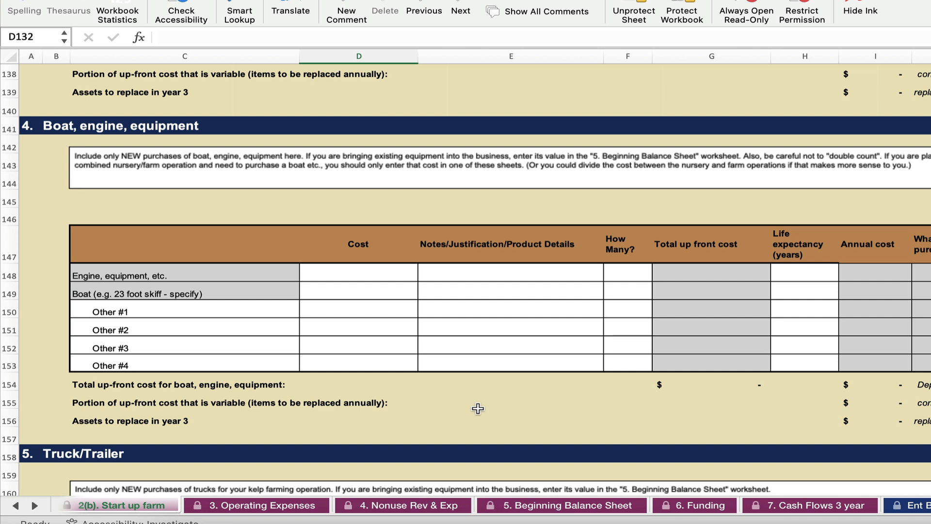
{"action": "scroll", "coordinate": [477, 409], "scroll_direction": "down", "scroll_amount": 10}
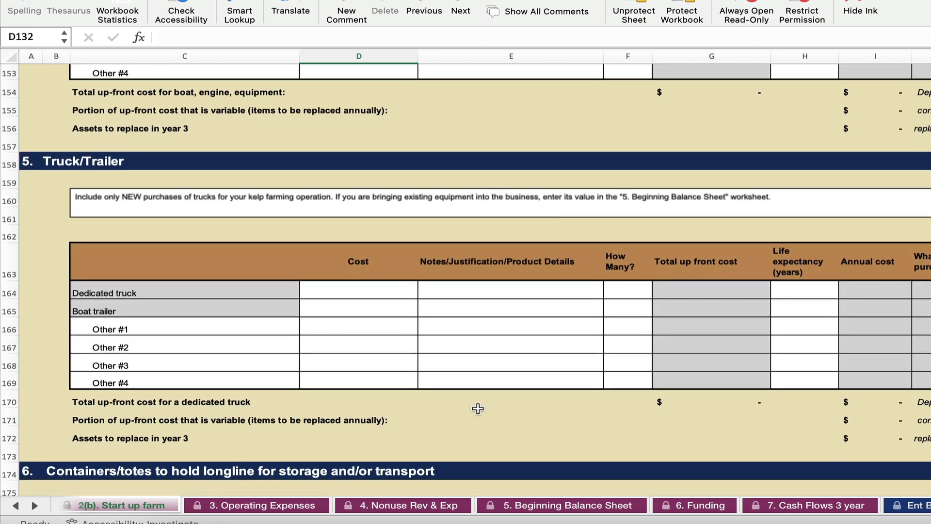
{"action": "scroll", "coordinate": [477, 409], "scroll_direction": "down", "scroll_amount": 10}
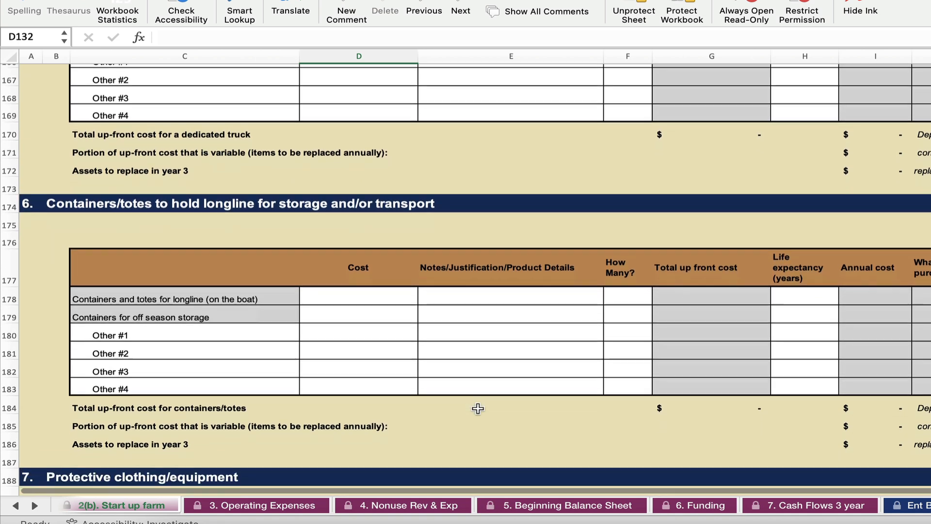
{"action": "scroll", "coordinate": [477, 409], "scroll_direction": "down", "scroll_amount": 1}
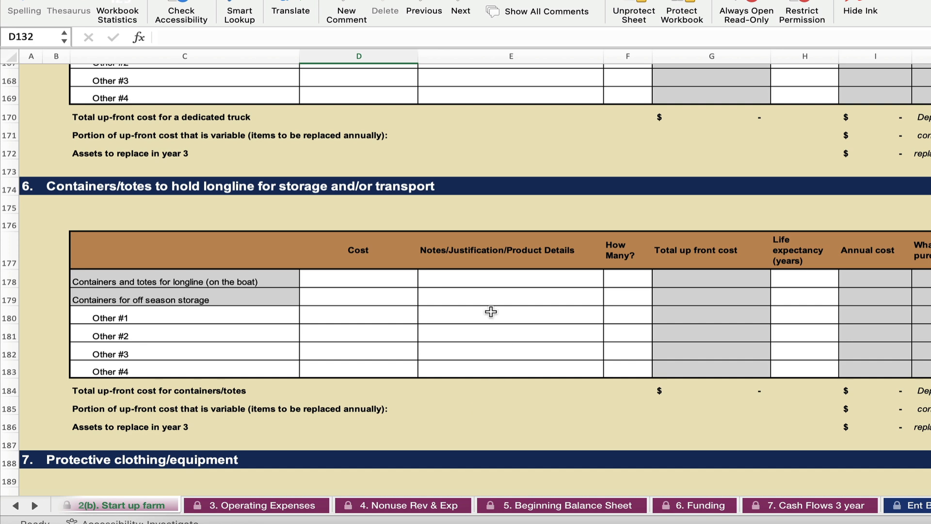
{"action": "left_click", "coordinate": [382, 277]}
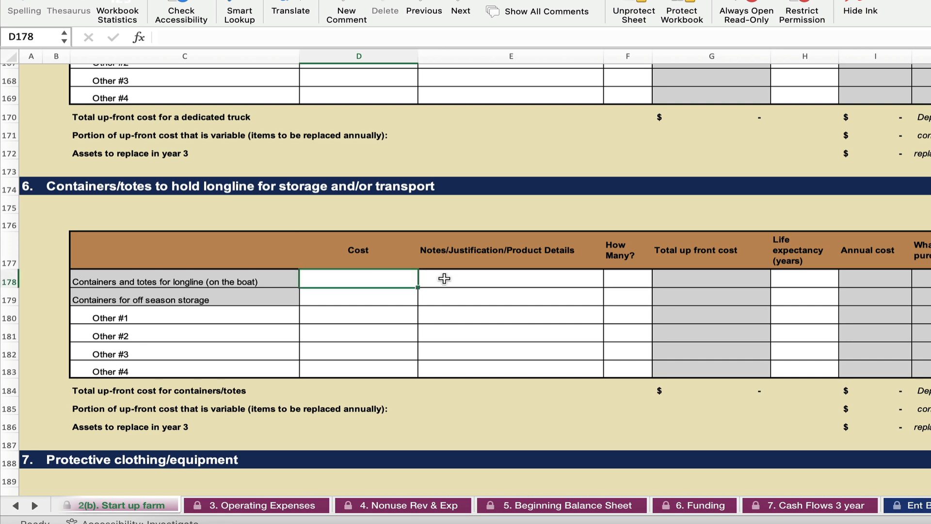
{"action": "type", "text": "100"}
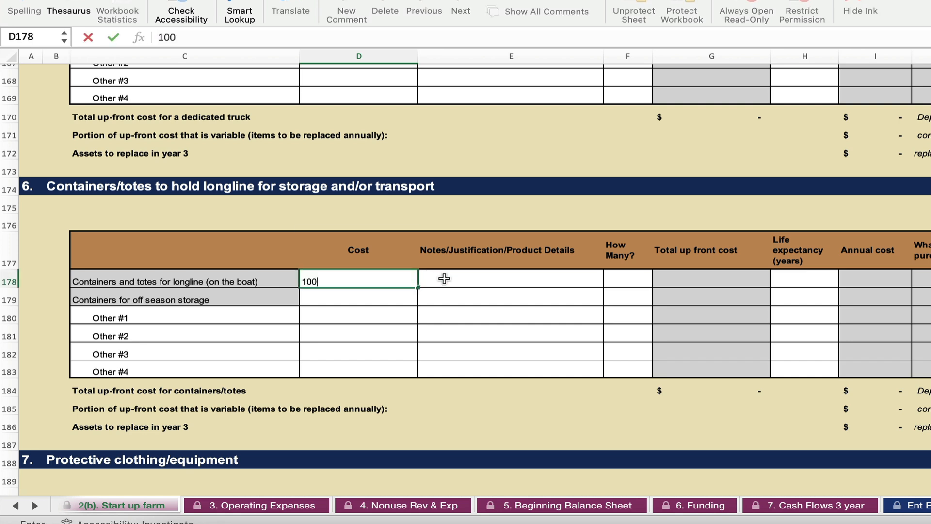
{"action": "left_click", "coordinate": [445, 280]}
{"action": "key", "text": "Tab"}
{"action": "type", "text": "10"}
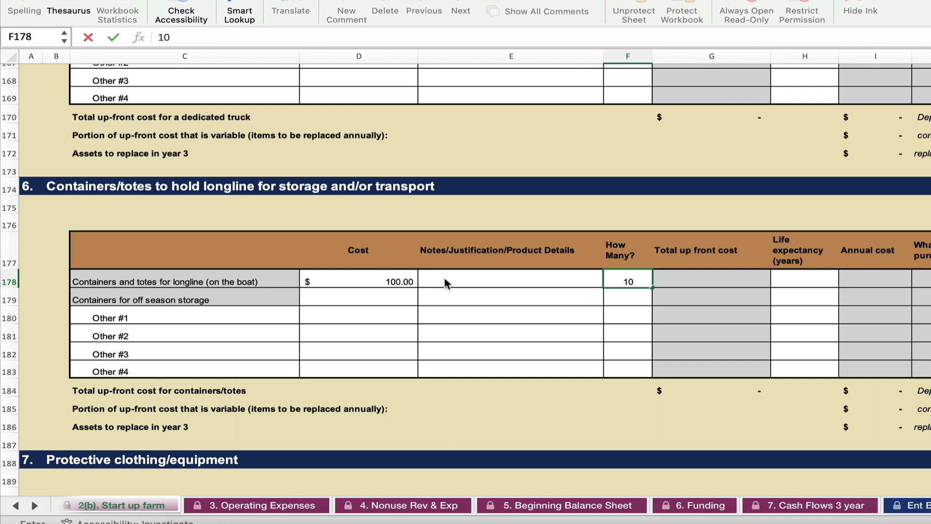
{"action": "key", "text": "Return"}
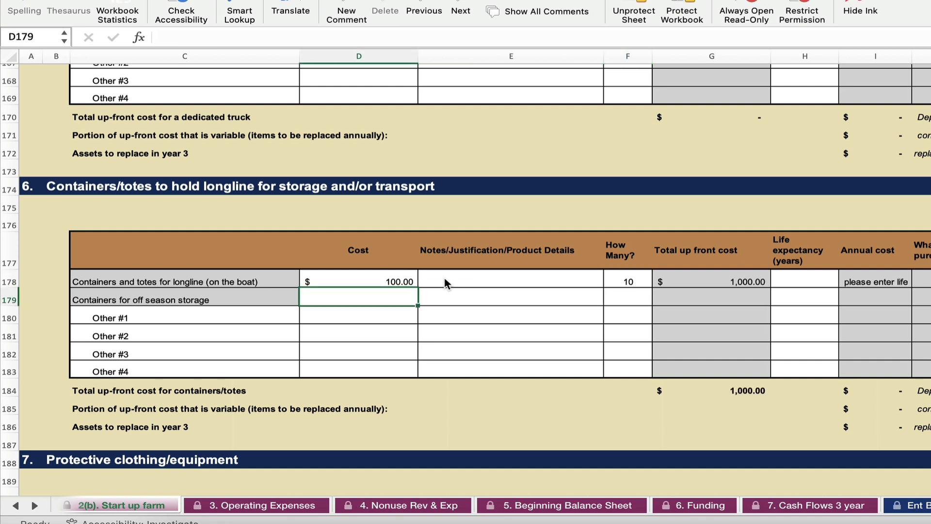
Step: Set the life expectancy of the on-boat longline containers and totes to 3 years and recheck the row's cost, quantity and life expectancy
{"action": "left_click", "coordinate": [825, 275]}
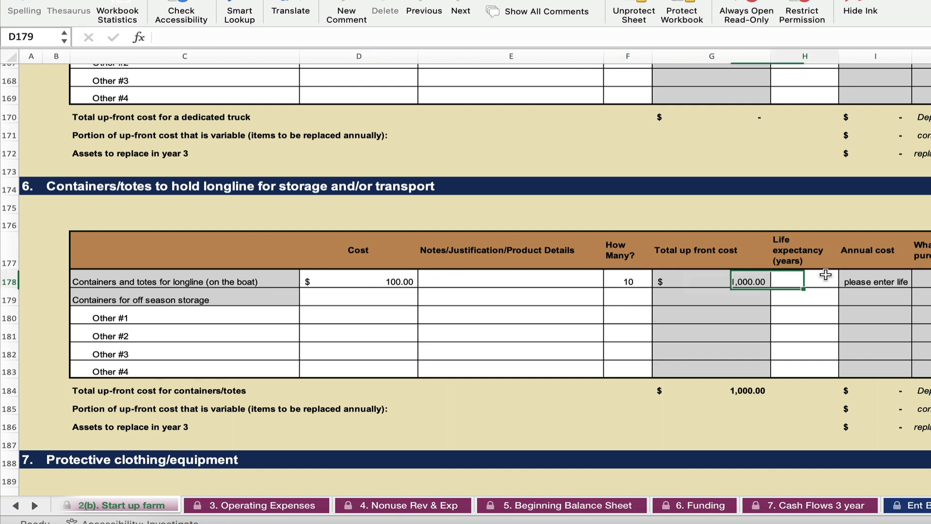
{"action": "type", "text": "3"}
{"action": "key", "text": "Return"}
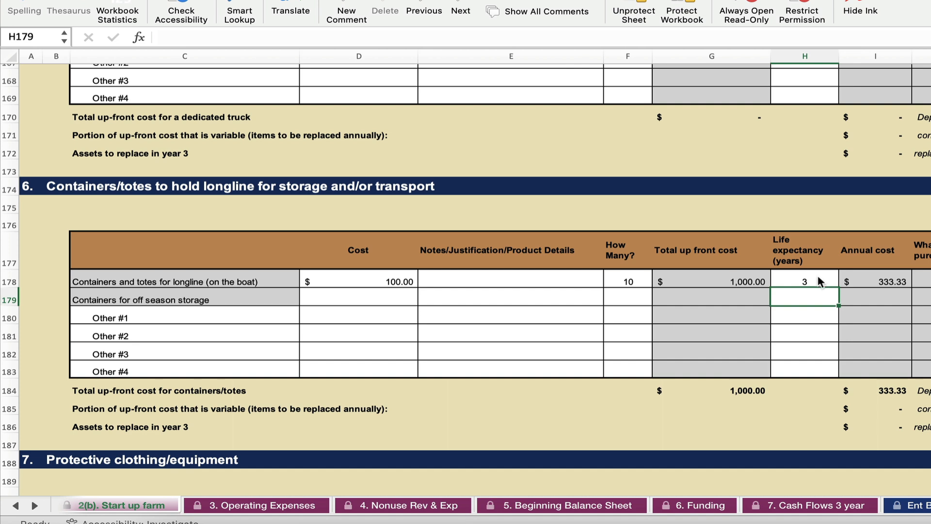
{"action": "left_click", "coordinate": [378, 279]}
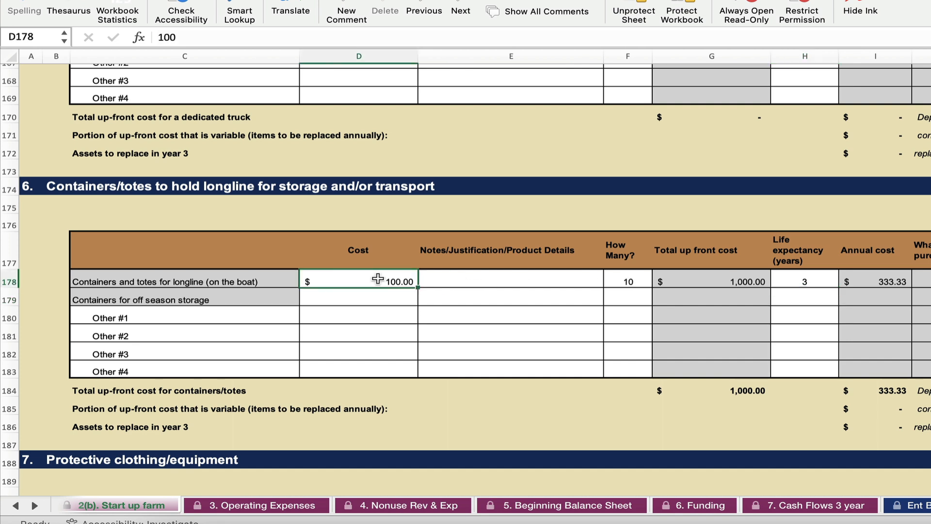
{"action": "left_click", "coordinate": [618, 277]}
{"action": "left_click", "coordinate": [810, 276]}
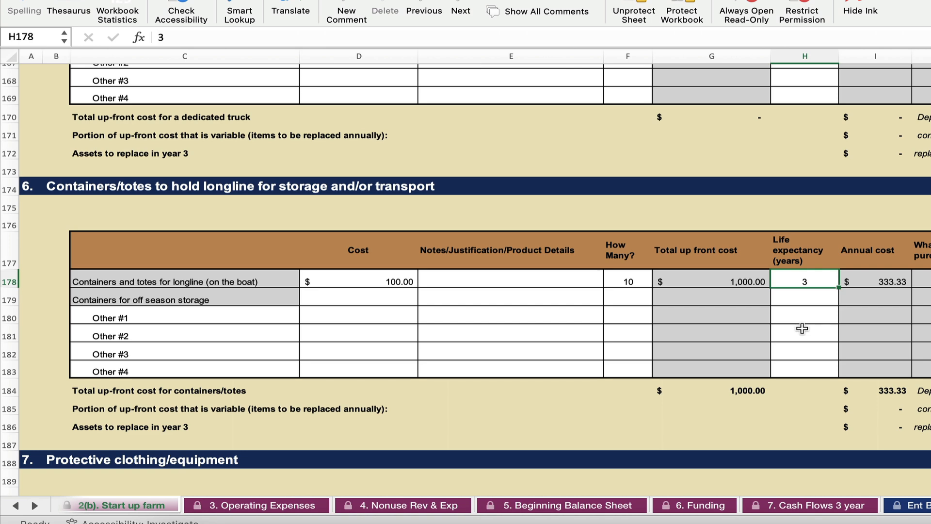
Step: Look through the remaining start-up sections, from protective clothing and transport/planting gear to harvesting, off-season maintenance and office equipment
{"action": "scroll", "coordinate": [802, 328], "scroll_direction": "down", "scroll_amount": 2}
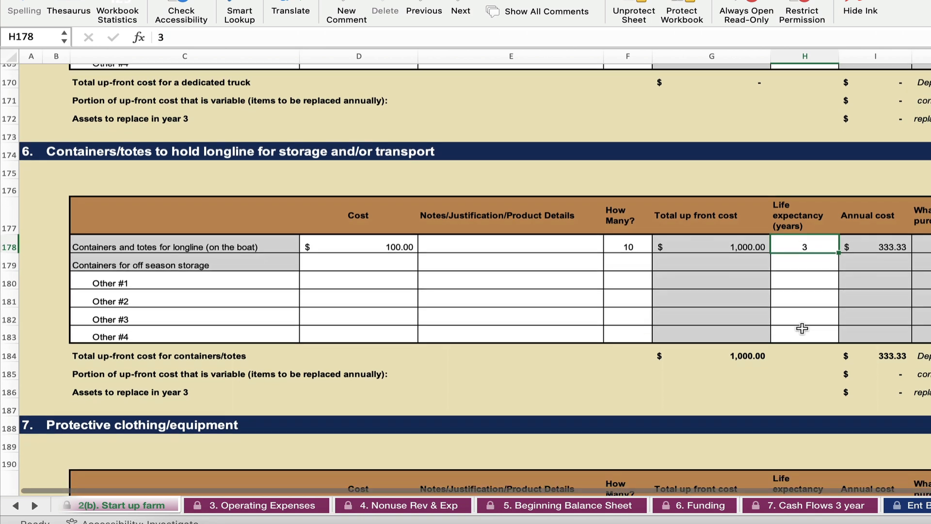
{"action": "scroll", "coordinate": [802, 329], "scroll_direction": "down", "scroll_amount": 1}
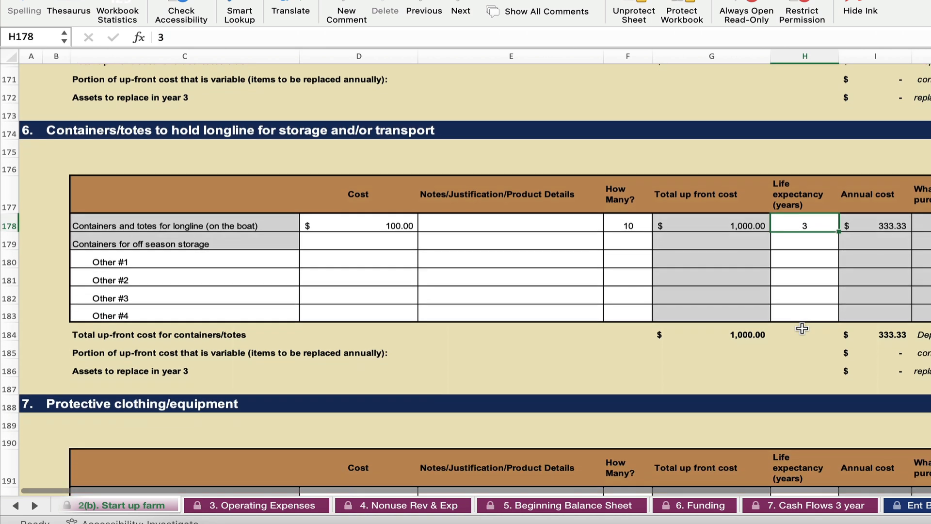
{"action": "scroll", "coordinate": [802, 329], "scroll_direction": "down", "scroll_amount": 2}
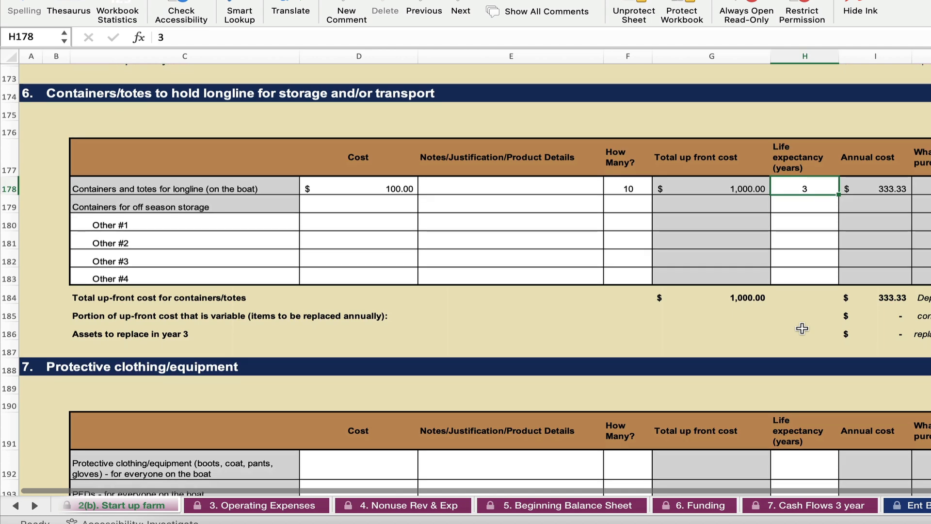
{"action": "scroll", "coordinate": [802, 329], "scroll_direction": "down", "scroll_amount": 7}
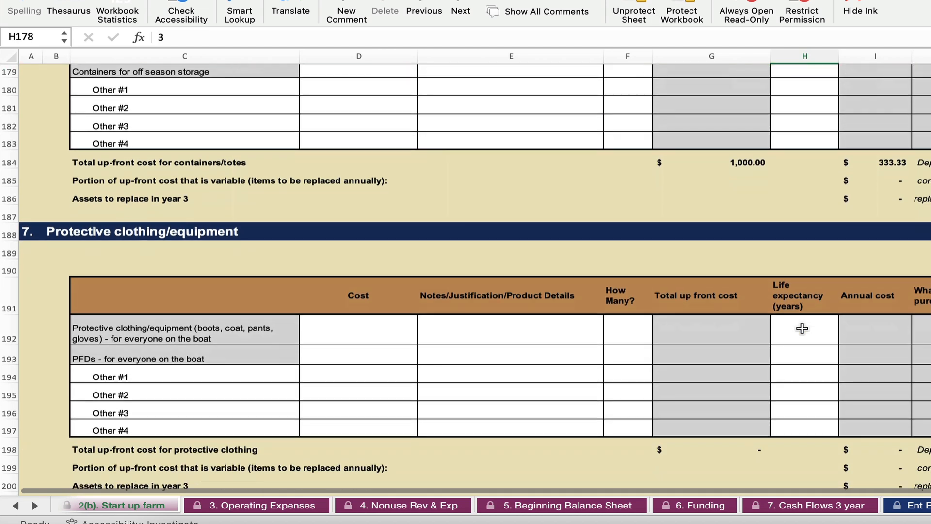
{"action": "scroll", "coordinate": [801, 328], "scroll_direction": "down", "scroll_amount": 15}
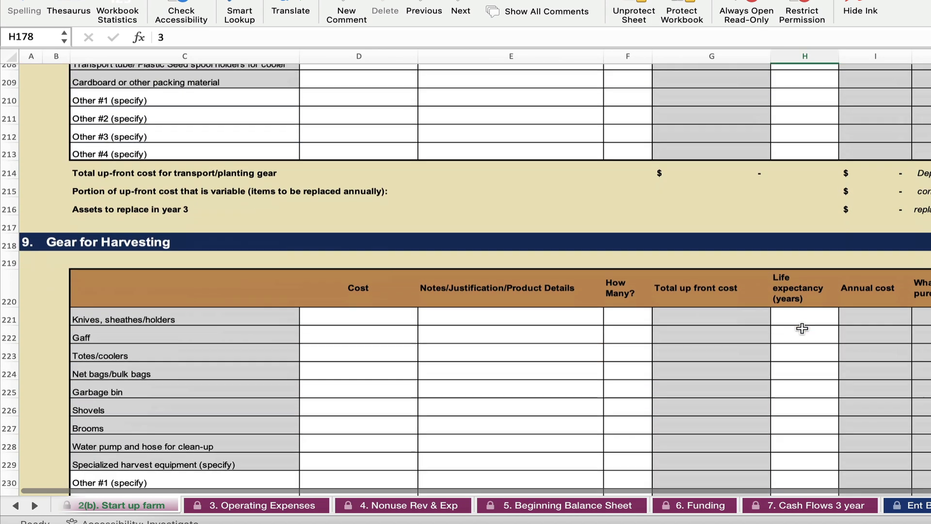
{"action": "scroll", "coordinate": [802, 329], "scroll_direction": "down", "scroll_amount": 5}
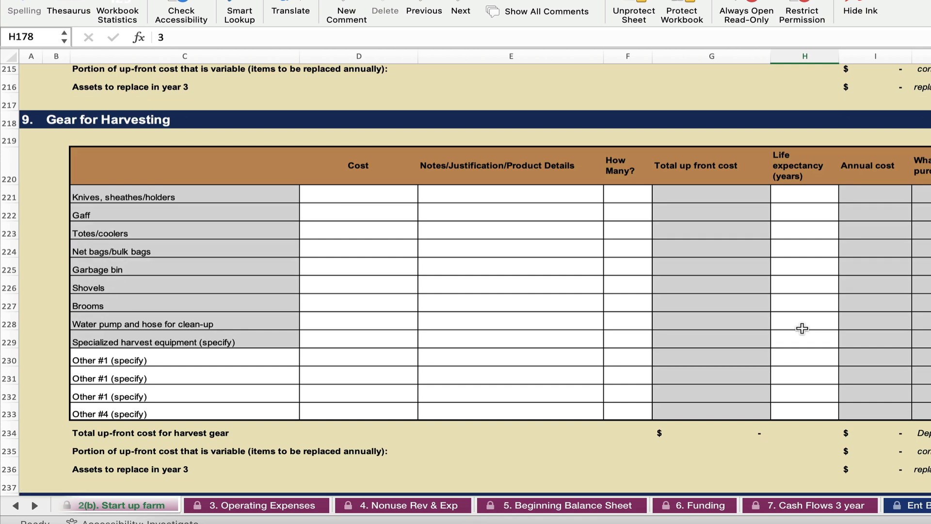
{"action": "scroll", "coordinate": [802, 329], "scroll_direction": "down", "scroll_amount": 7}
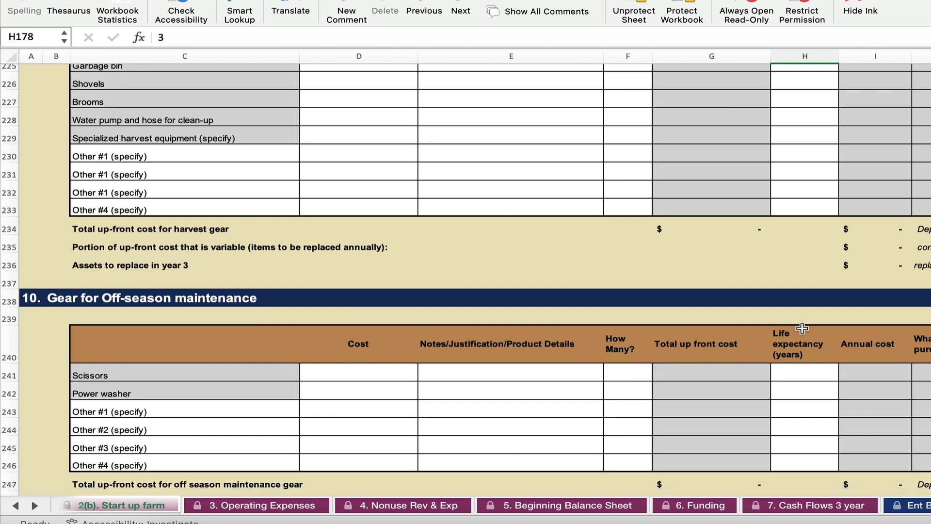
{"action": "scroll", "coordinate": [801, 329], "scroll_direction": "down", "scroll_amount": 10}
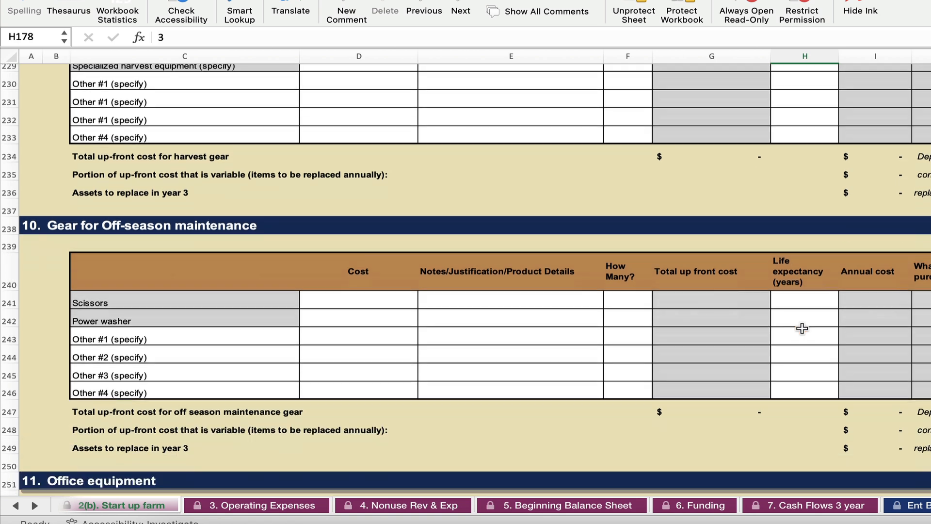
{"action": "scroll", "coordinate": [802, 329], "scroll_direction": "down", "scroll_amount": 2}
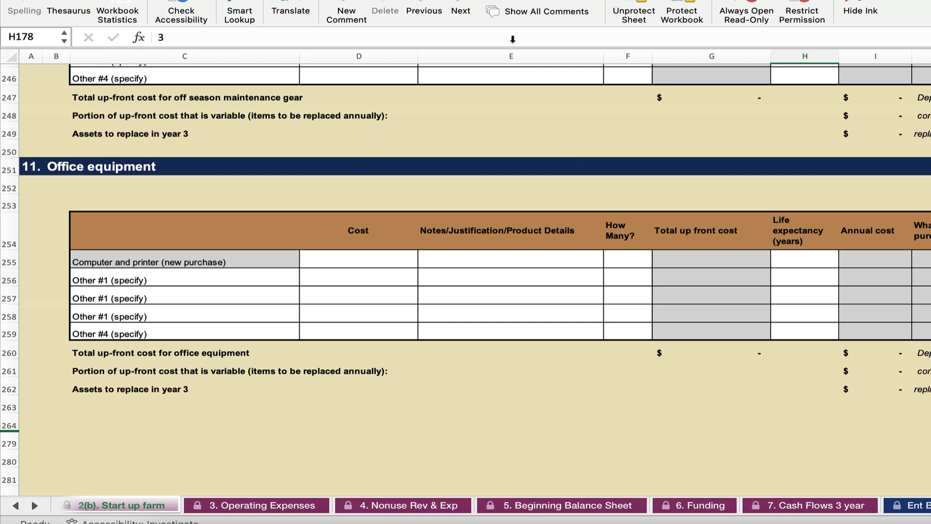
{"action": "left_click", "coordinate": [723, 0]}
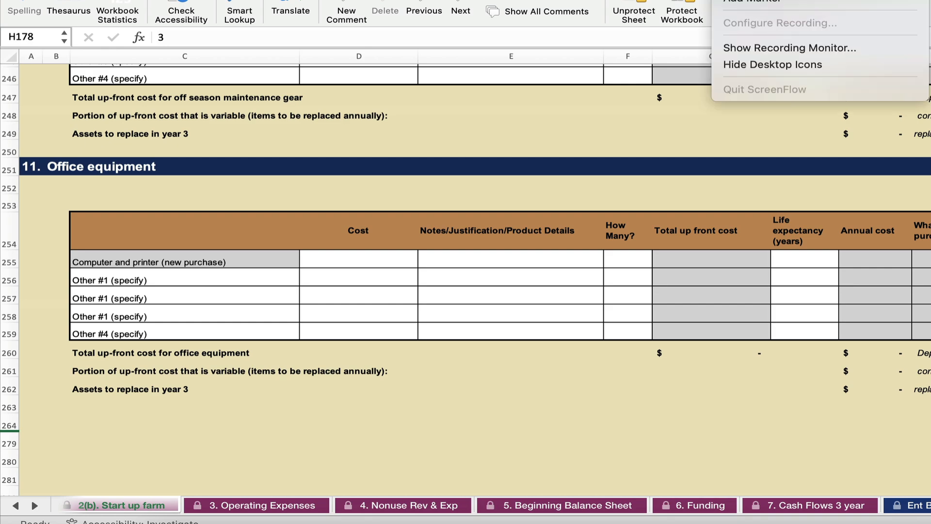